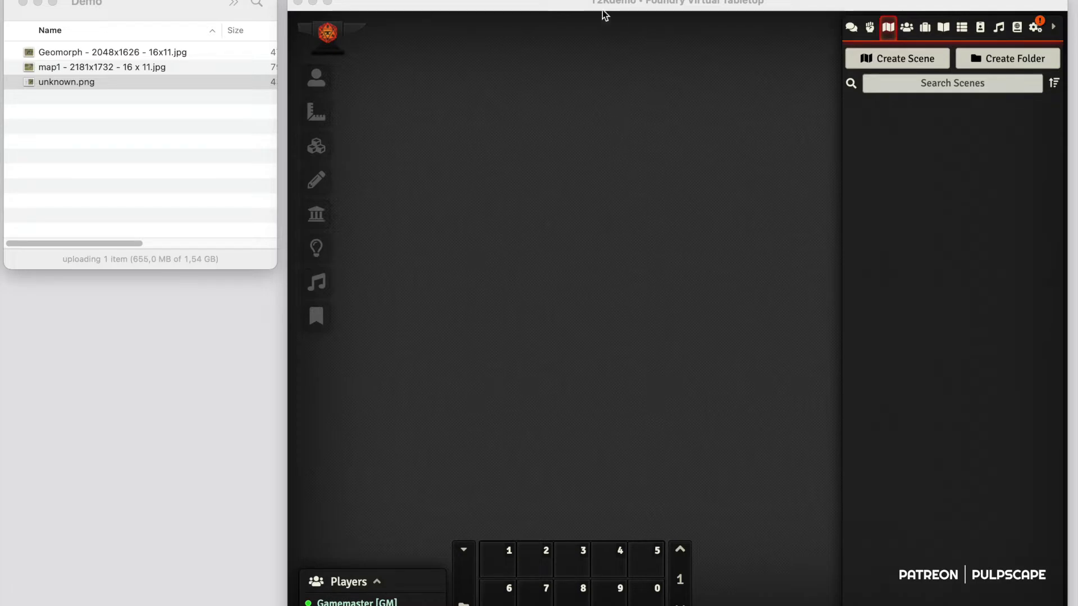
- Create a new scene named "Demo"
drag(561, 4, 558, 1)
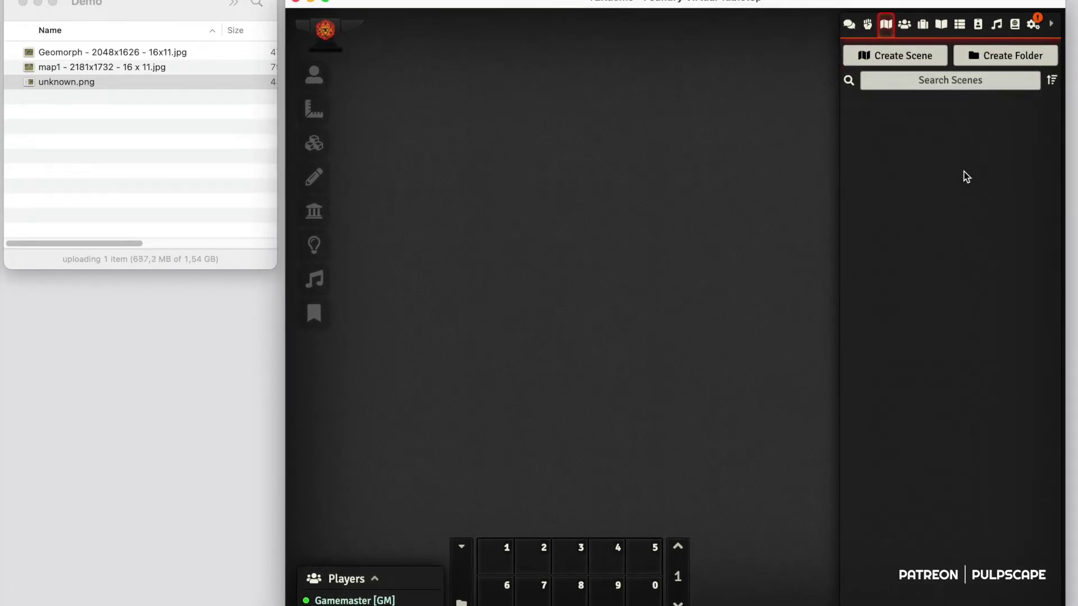
click(888, 56)
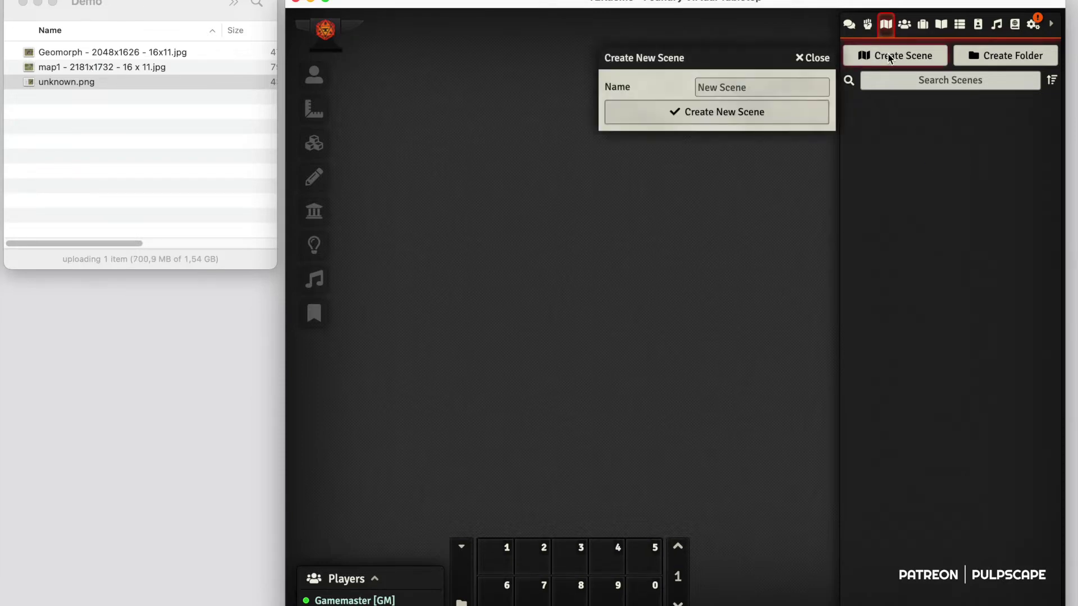
click(777, 89)
text(Demo)
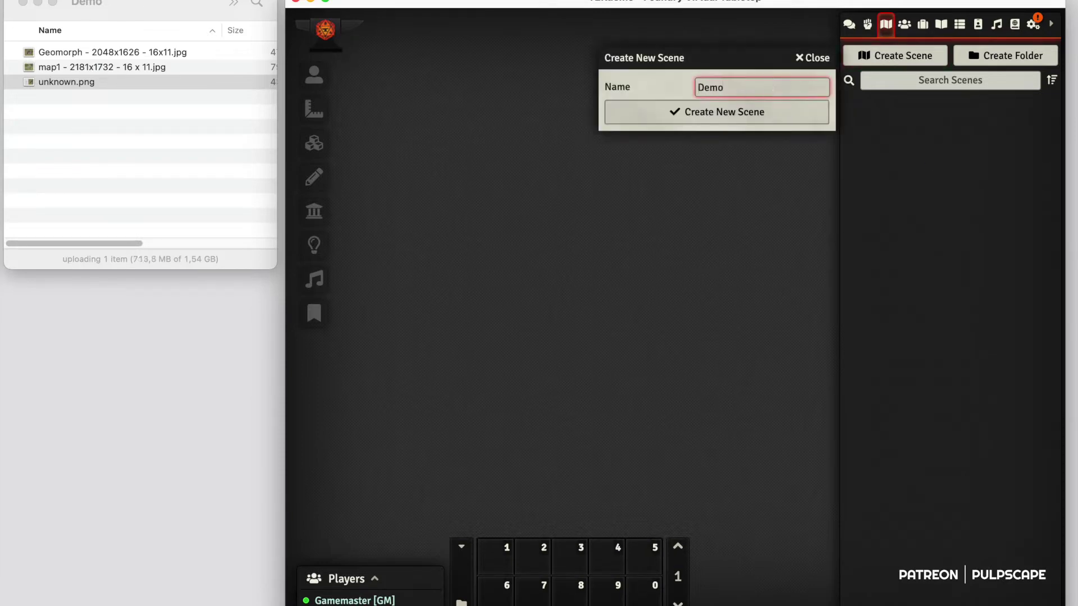
click(640, 114)
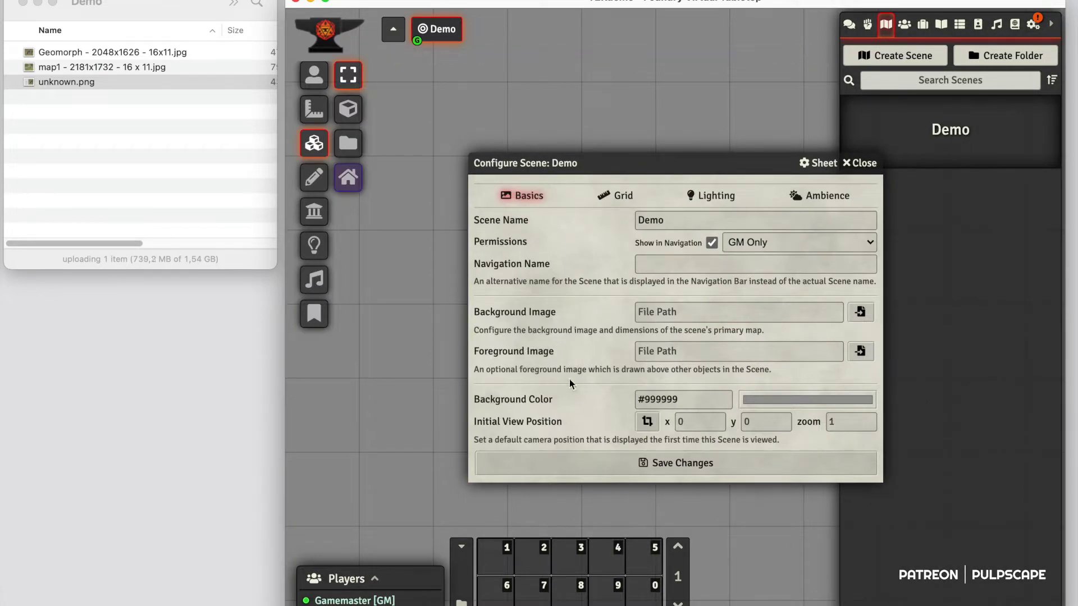
- Assign background-image.jpg from the user data as the Demo scene's background image
click(672, 314)
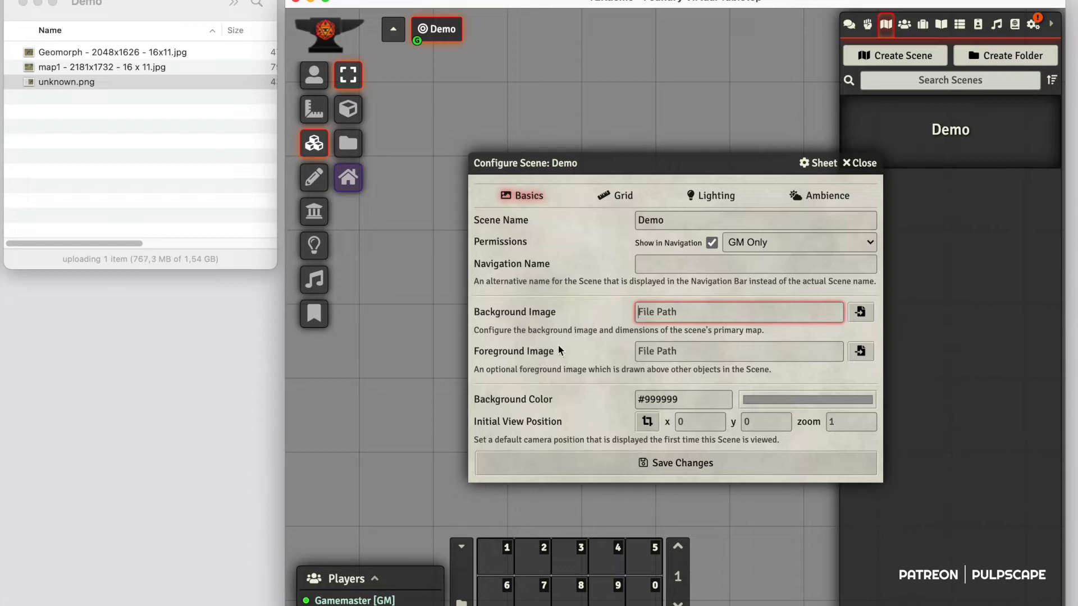
click(860, 313)
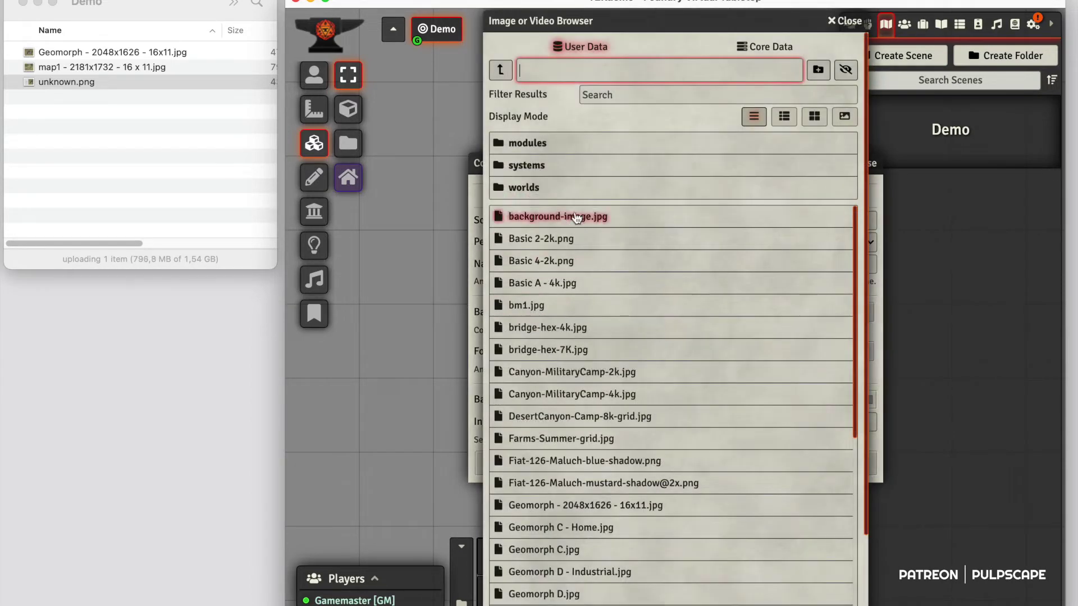
scroll(597, 345, down, 10)
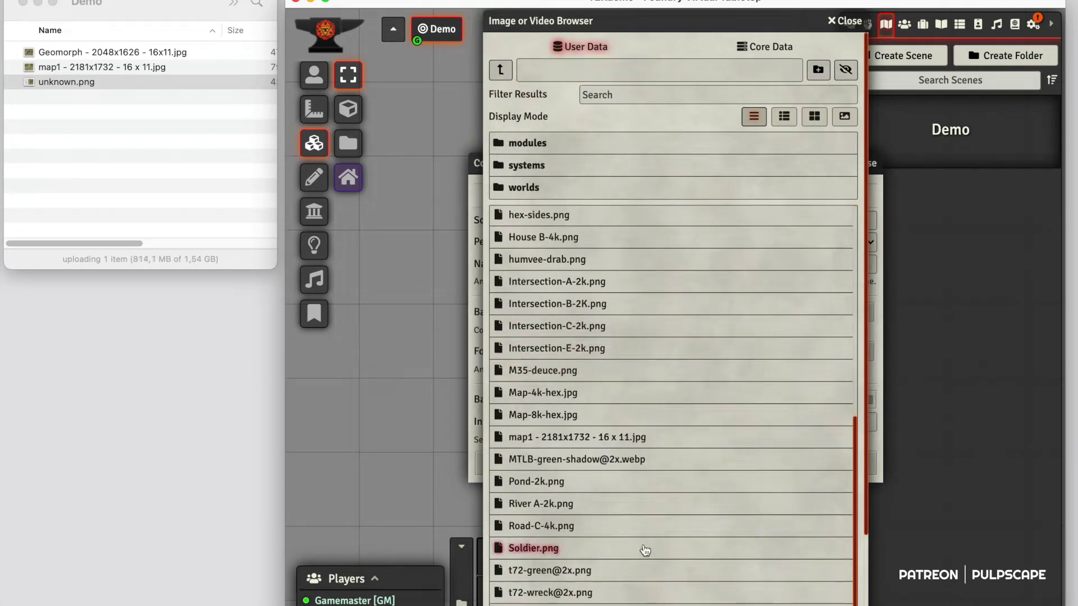
scroll(718, 426, down, 3)
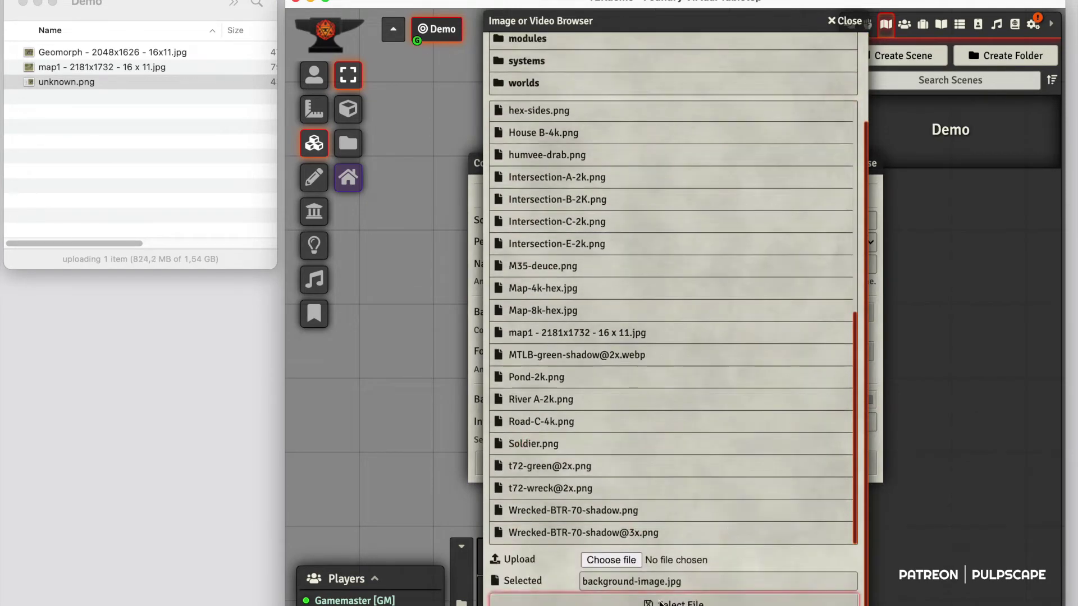
click(671, 601)
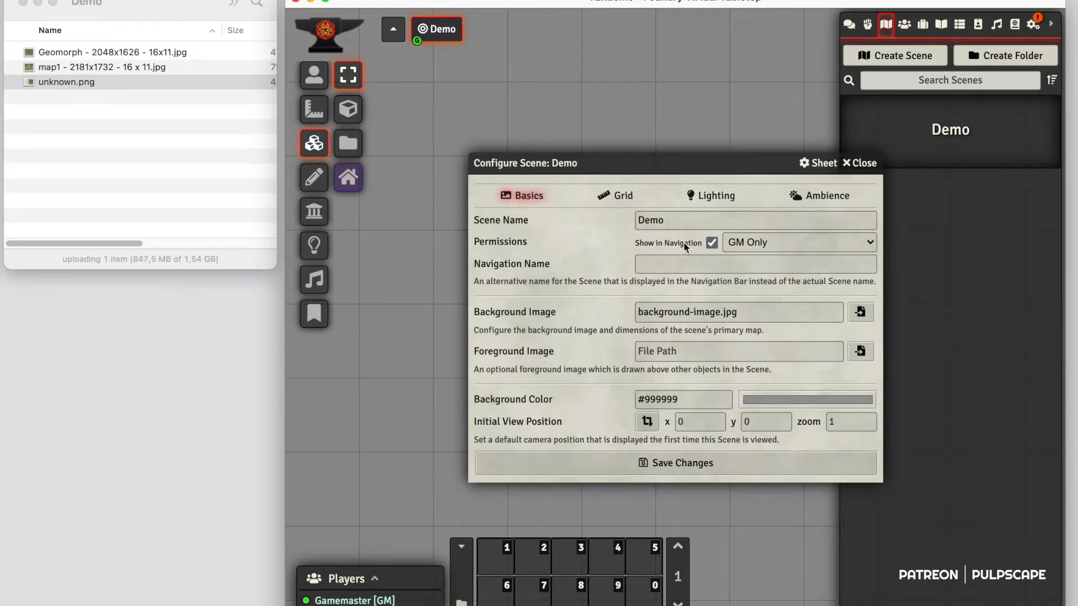
- Set the scene's grid type to Hexagonal Columns - Odd with a grid size of 50 pixels
click(617, 196)
click(725, 221)
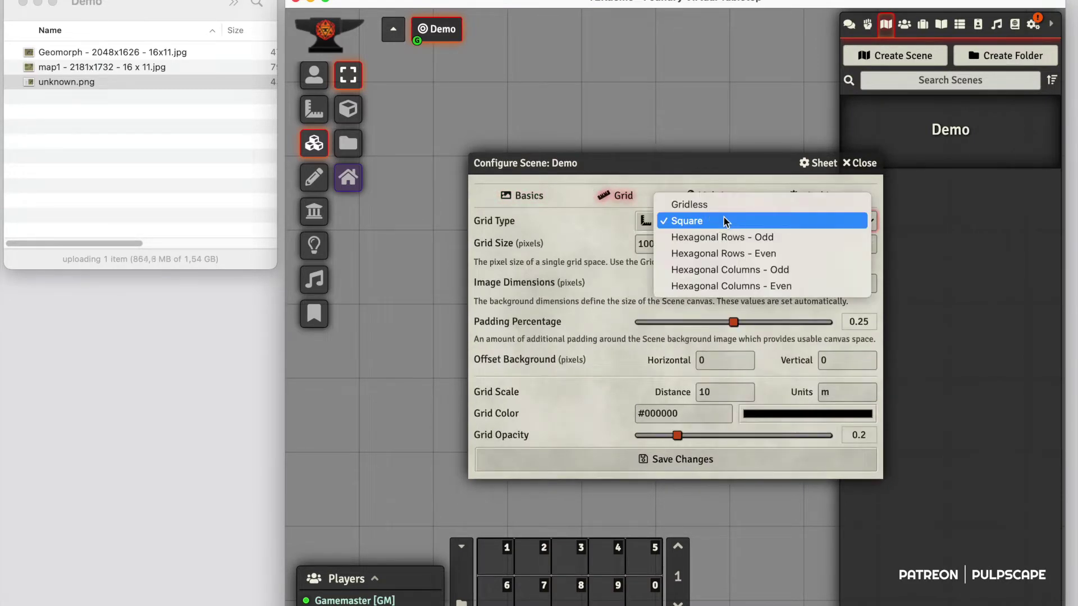
click(723, 270)
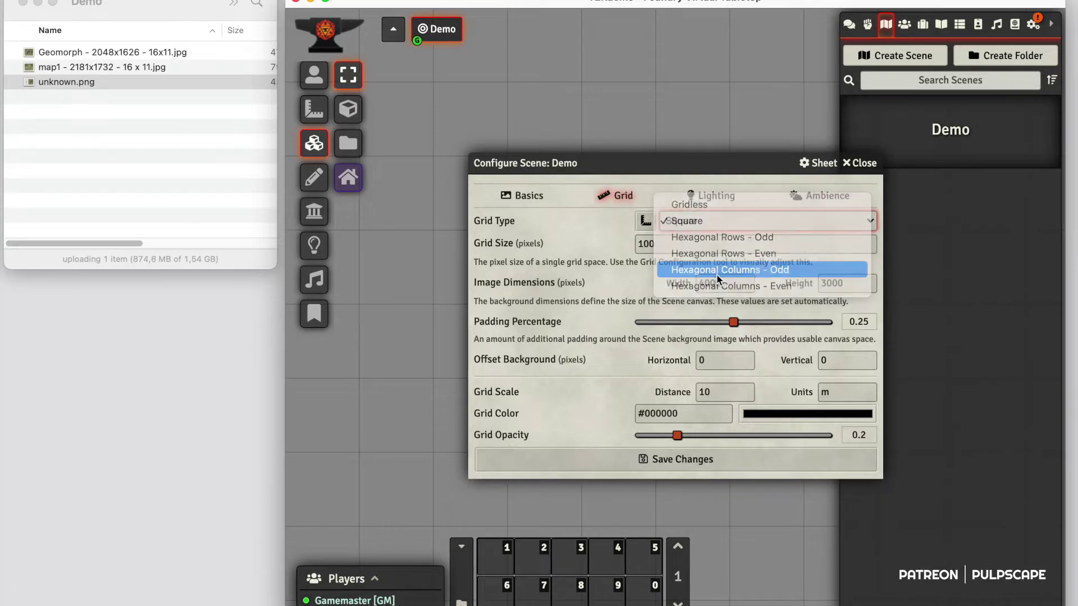
double_click(642, 243)
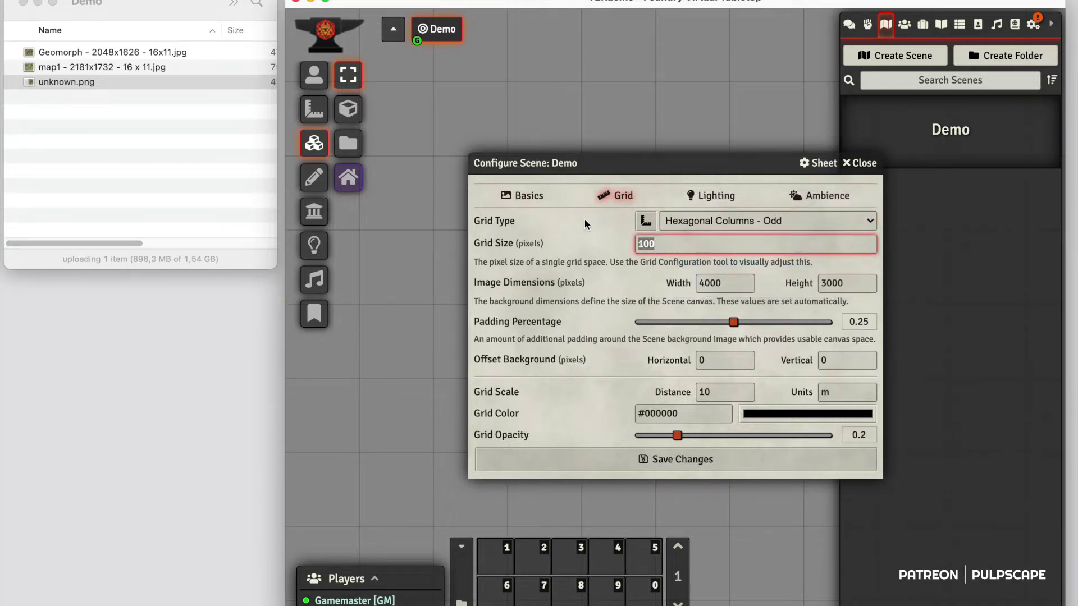
text(50)
- Try to set the scene's image dimensions to 5000 by 5000 pixels together with the new background image
click(721, 287)
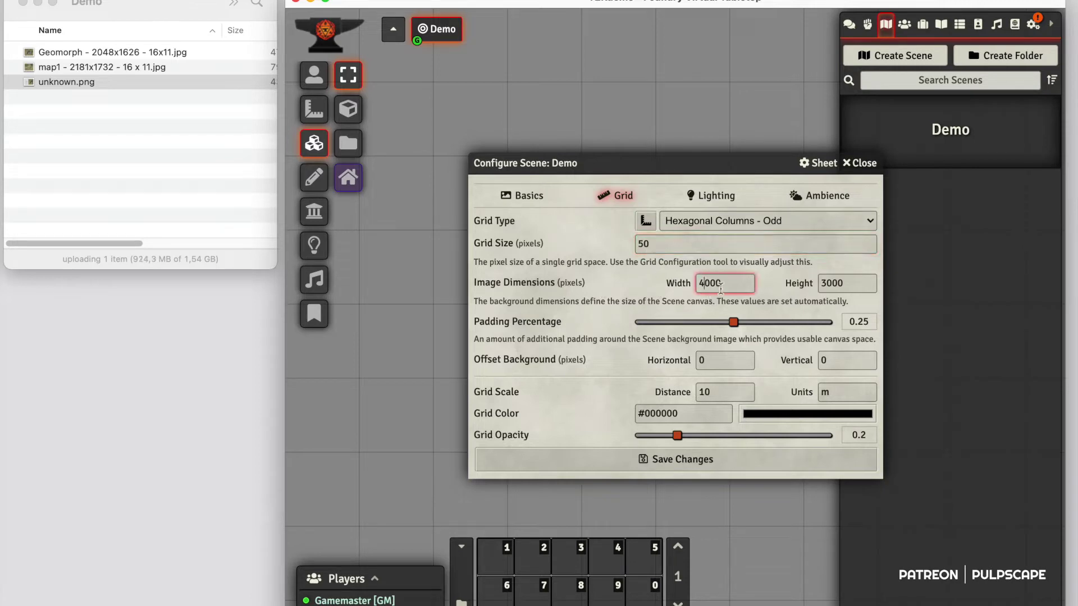
key(Home)
key(Delete)
text(5)
click(824, 283)
key(BackSpace)
text(5)
- Set the padding to 0 and the grid to red (#ff0000) at 0.5 opacity, and save the scene, accepting the dimension change
drag(733, 322, 640, 322)
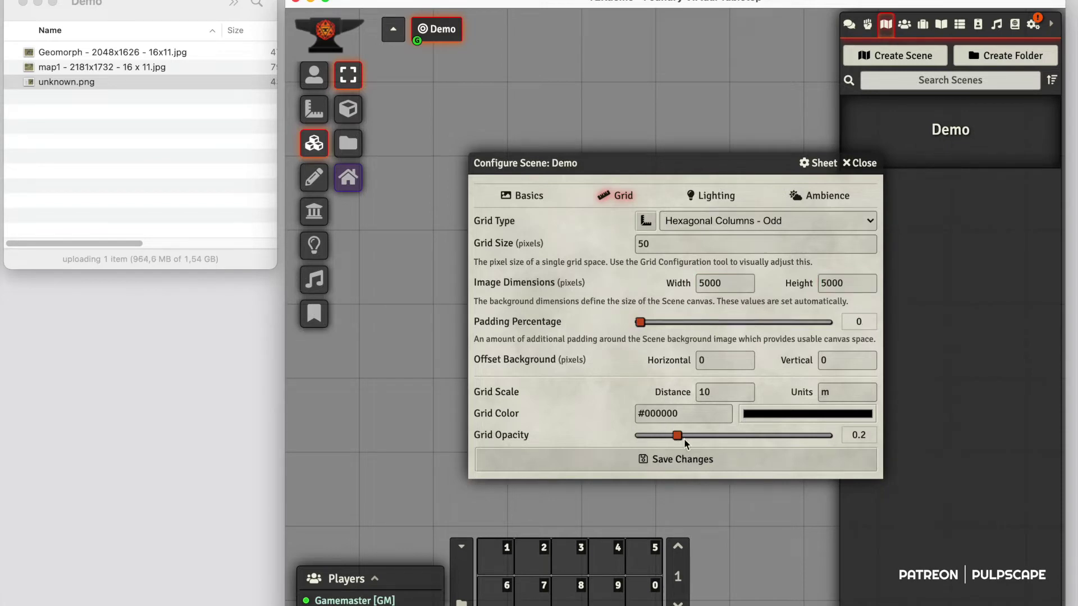
click(770, 414)
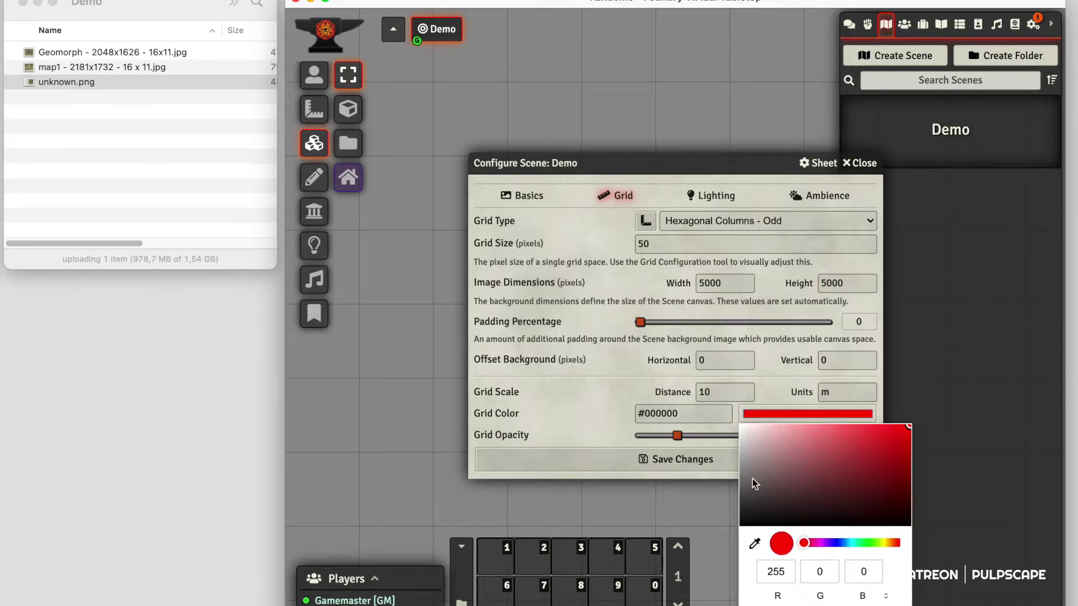
click(668, 444)
drag(677, 436, 733, 436)
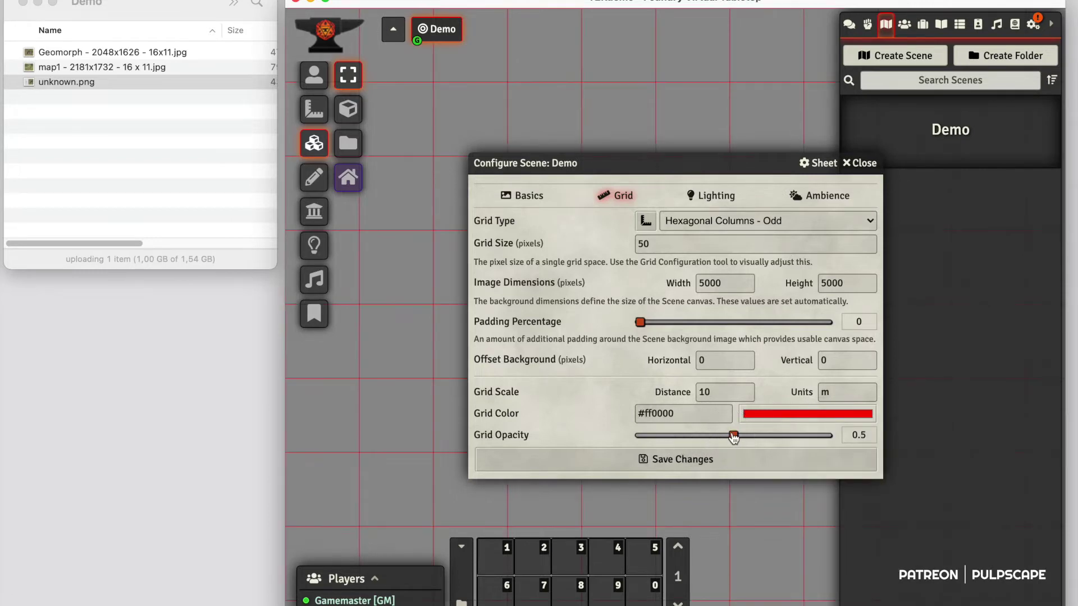
click(662, 460)
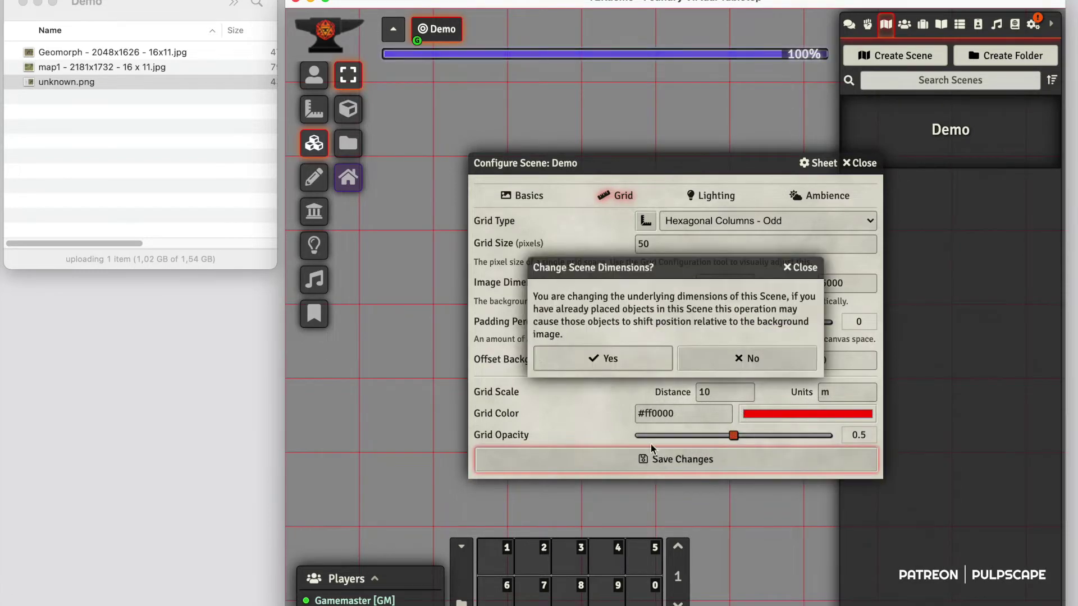
click(616, 363)
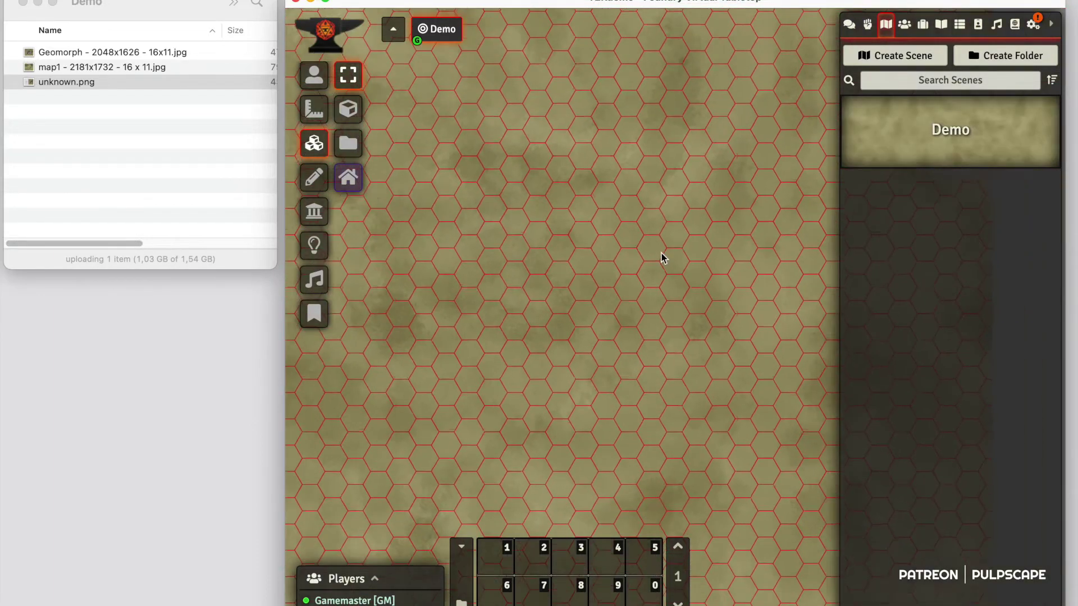
- Examine the extent of the Demo scene's background and the hex grid at its edges
scroll(663, 248, down, 2)
drag(550, 195, 628, 275)
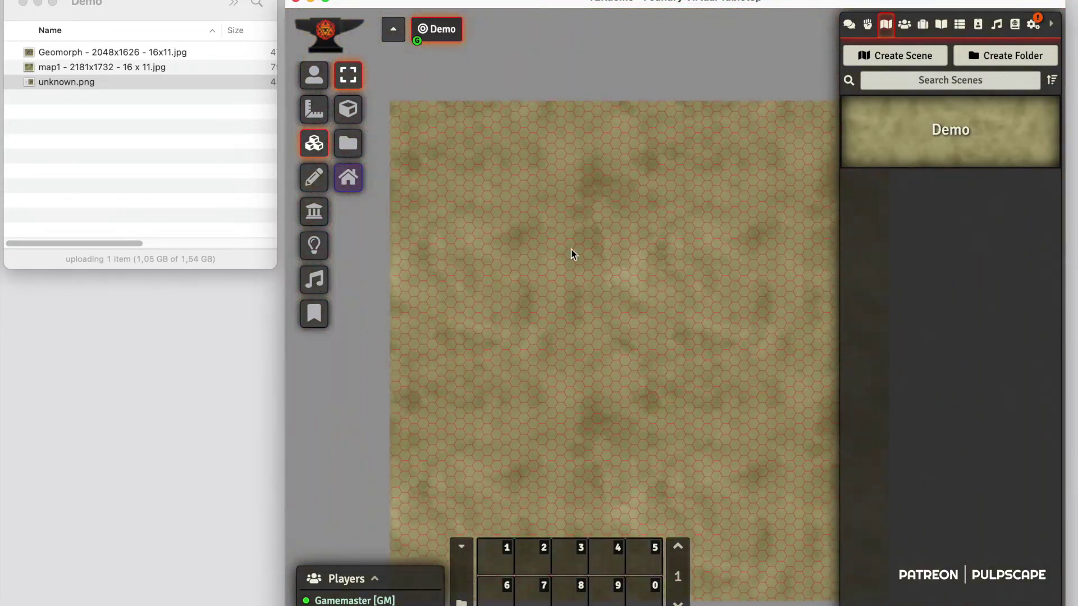
scroll(628, 275, up, 5)
drag(437, 150, 582, 224)
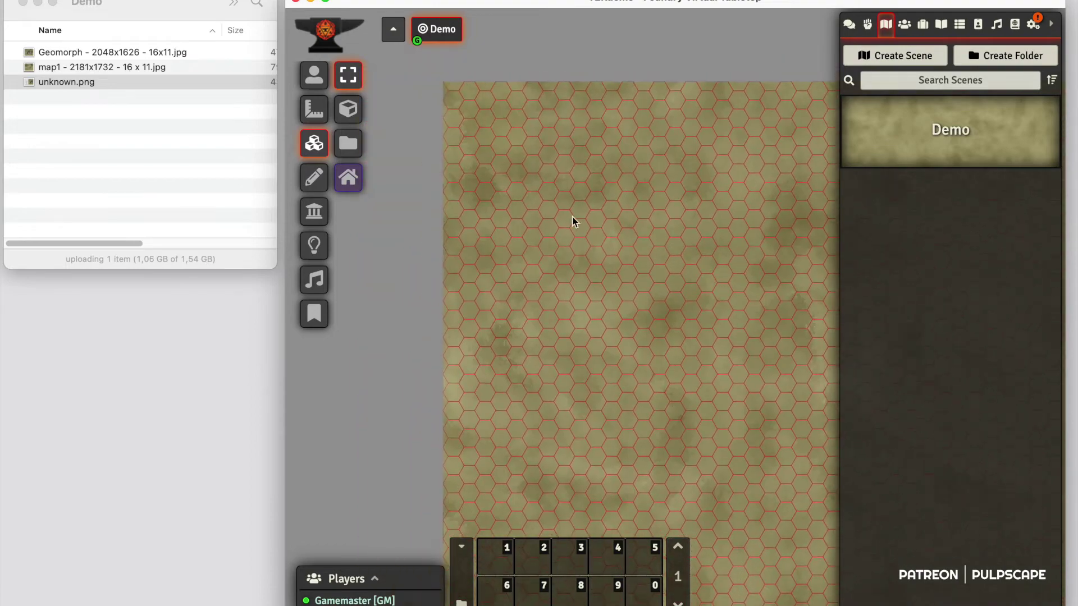
scroll(579, 220, down, 8)
drag(733, 304, 631, 247)
scroll(589, 240, up, 8)
scroll(588, 238, down, 8)
drag(608, 281, 575, 255)
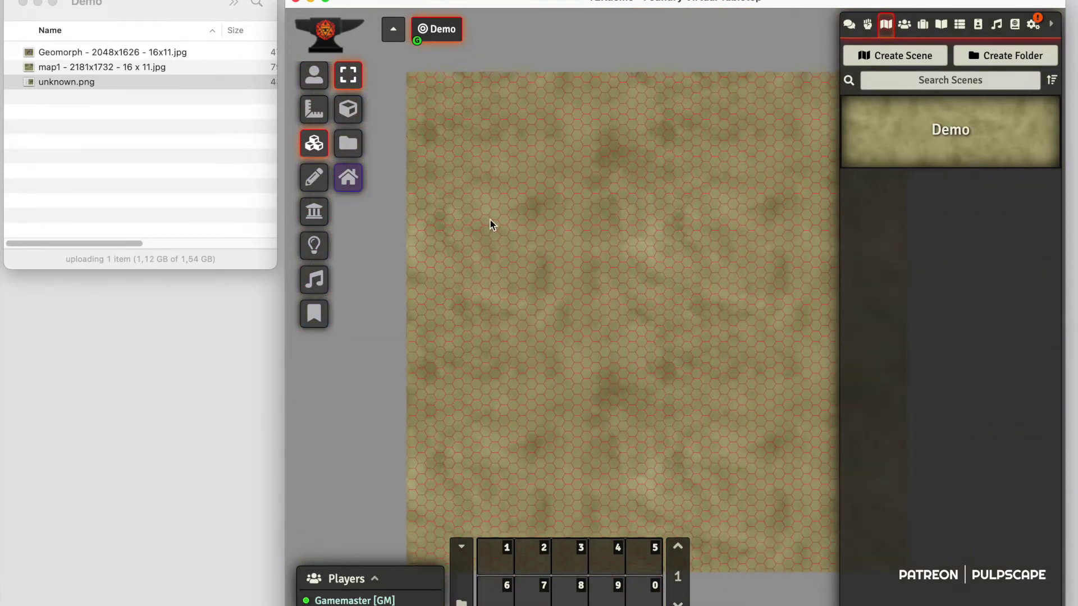
- Reopen the Demo scene's configuration and enter a width and height of 5000 pixels for the image dimensions
right_click(441, 29)
click(458, 56)
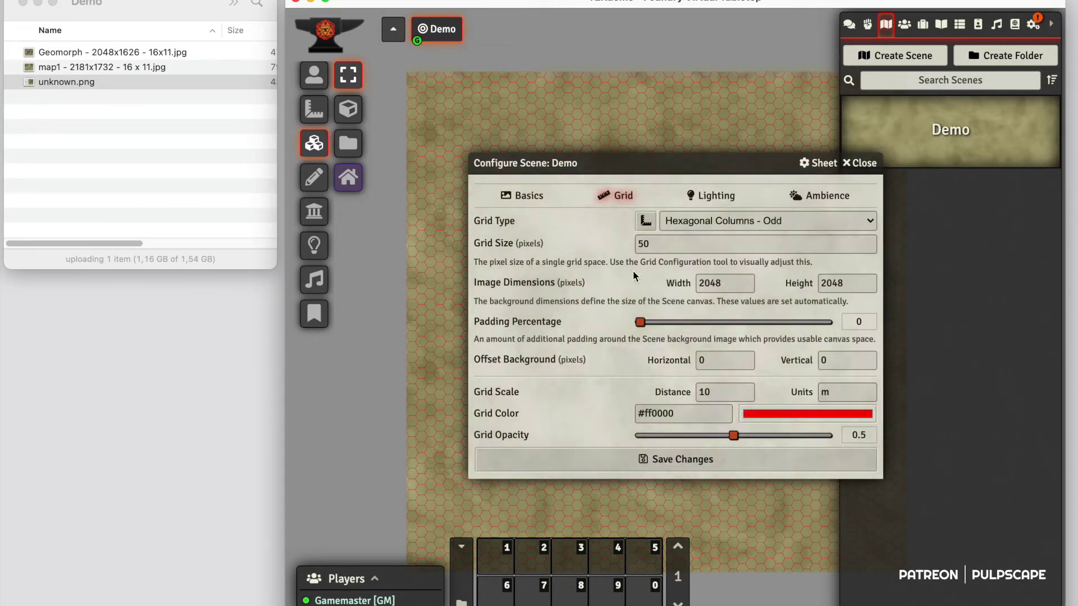
click(723, 283)
double_click(723, 283)
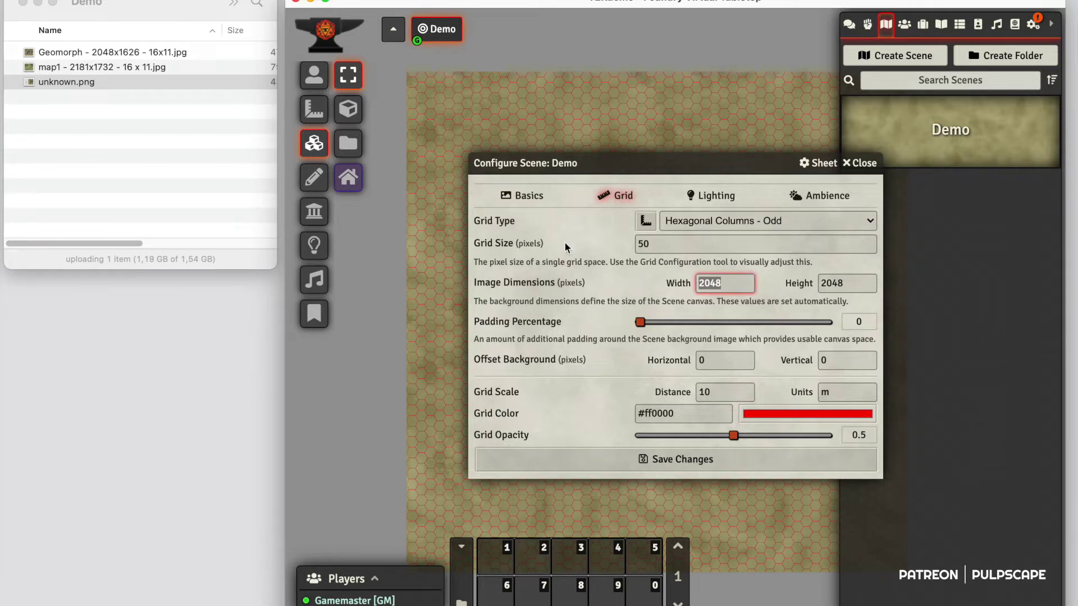
click(524, 197)
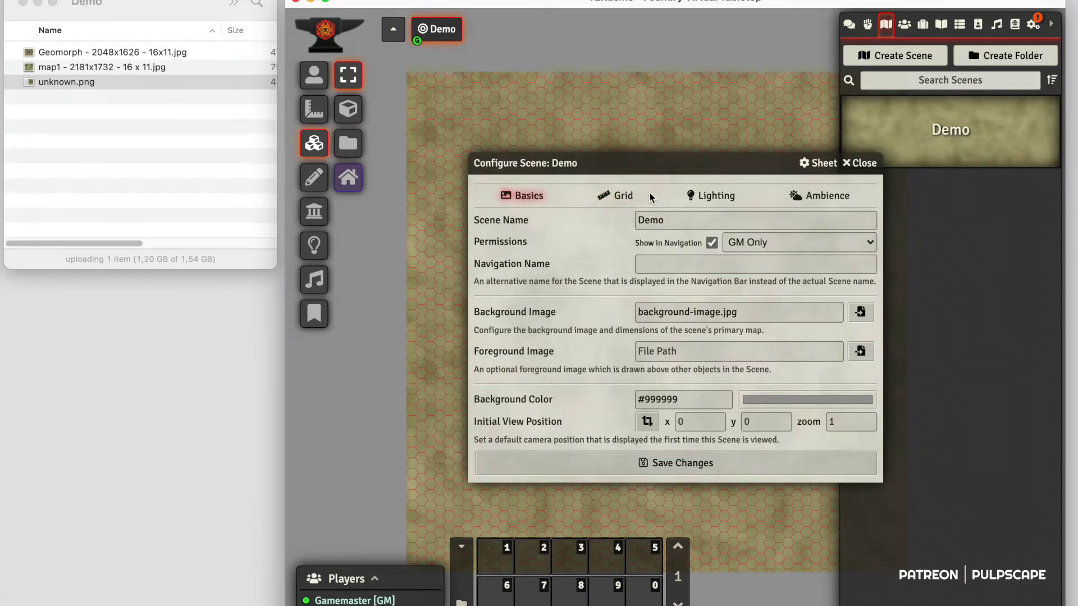
click(623, 198)
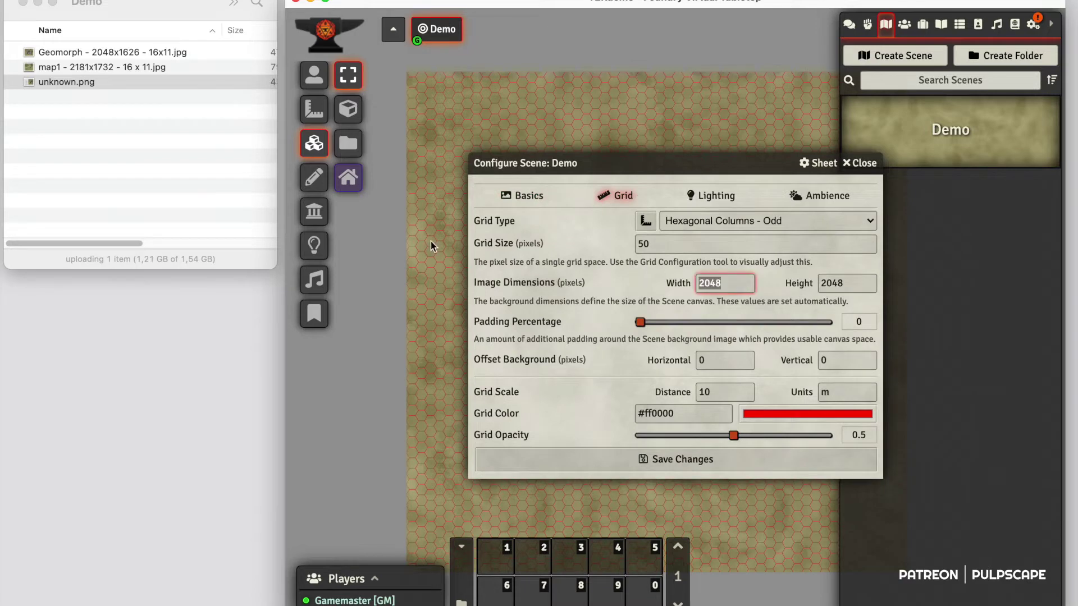
text(5000)
key(Tab)
text(5000)
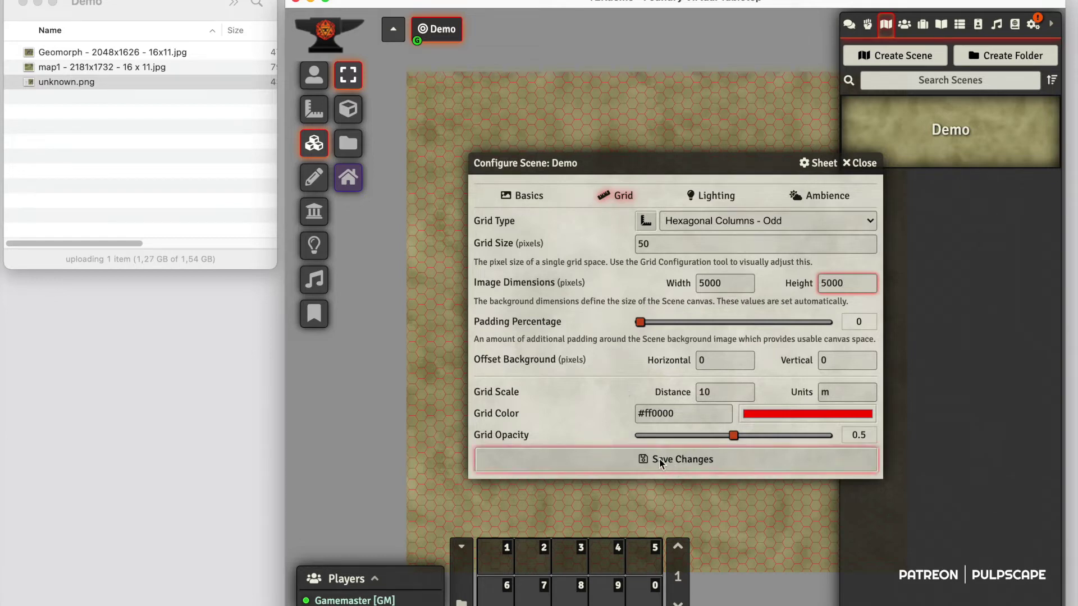
- Reduce the grid opacity to 0.4 and save the scene, accepting the dimension change
click(650, 436)
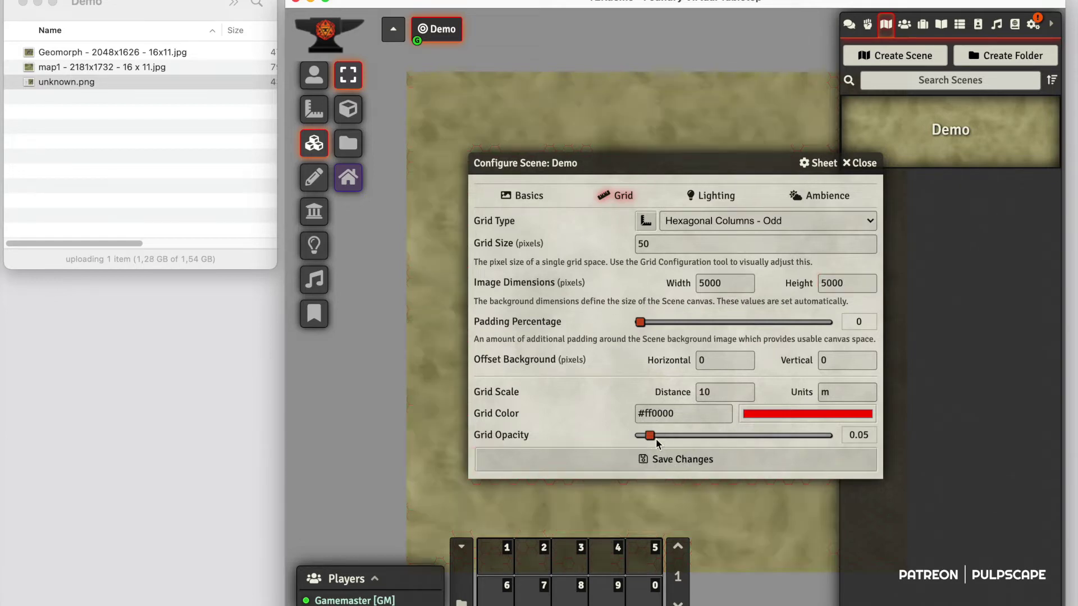
drag(657, 442, 714, 437)
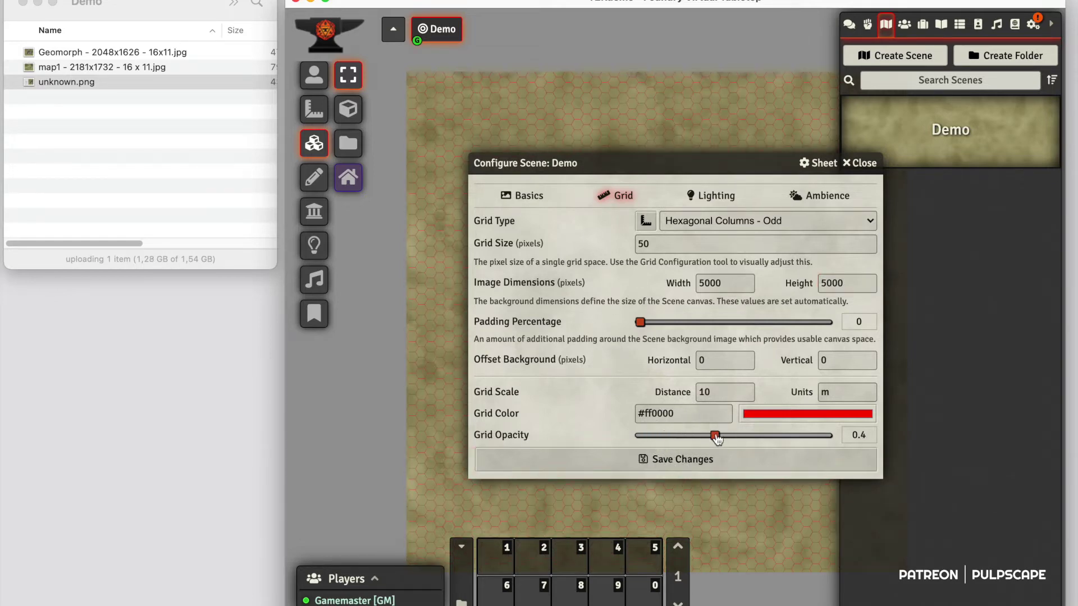
click(668, 460)
click(615, 357)
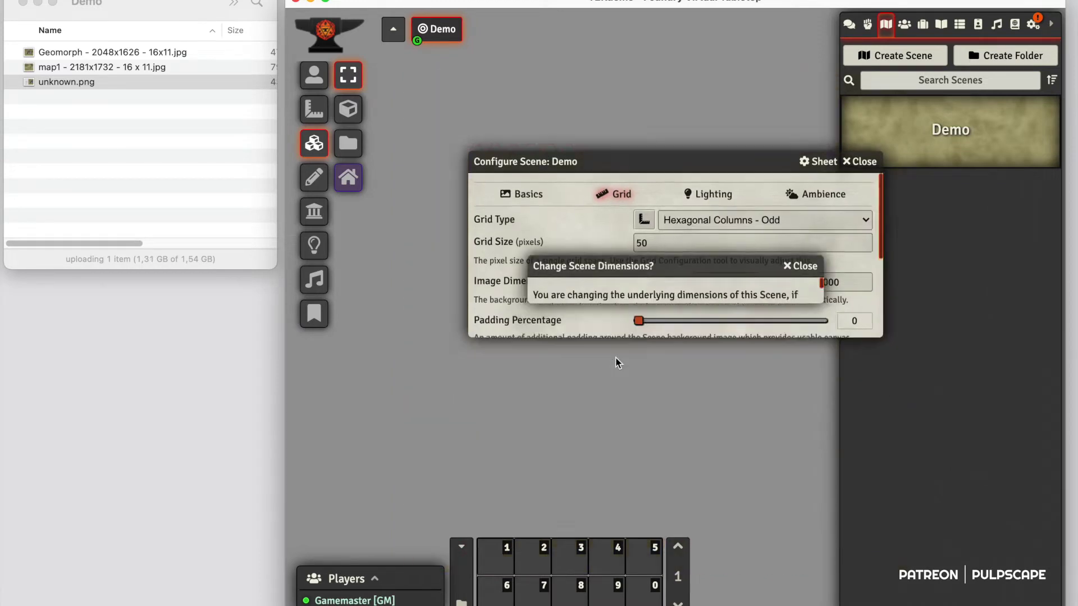
- Examine the enlarged scene and its hex grid, both as a whole and close up near the map's corner
scroll(661, 346, down, 6)
drag(756, 326, 655, 322)
scroll(474, 191, up, 3)
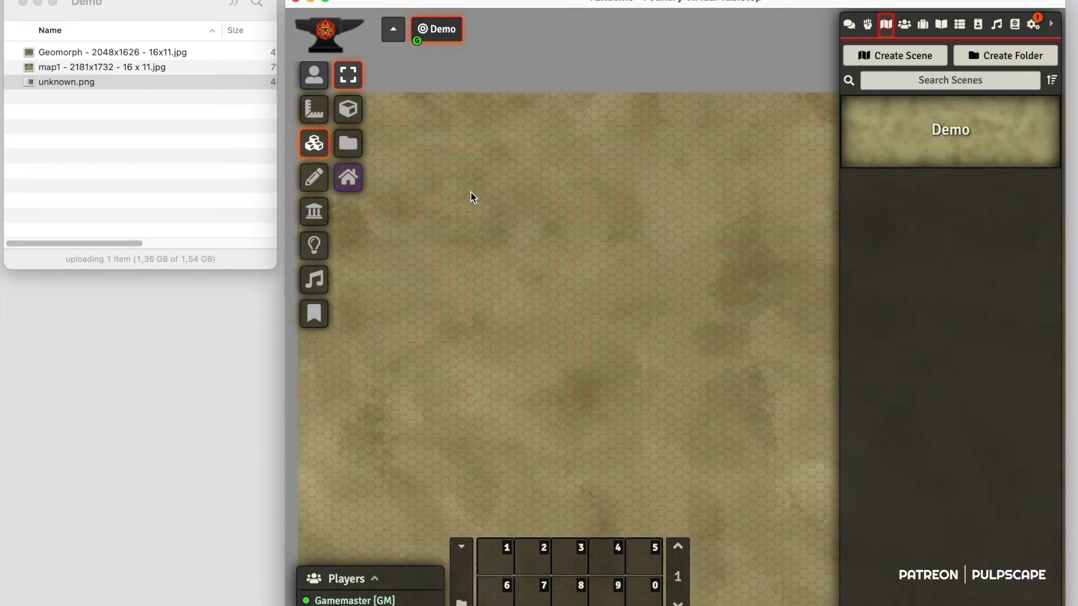
scroll(471, 192, up, 6)
drag(450, 208, 746, 349)
scroll(746, 349, down, 2)
scroll(514, 213, up, 2)
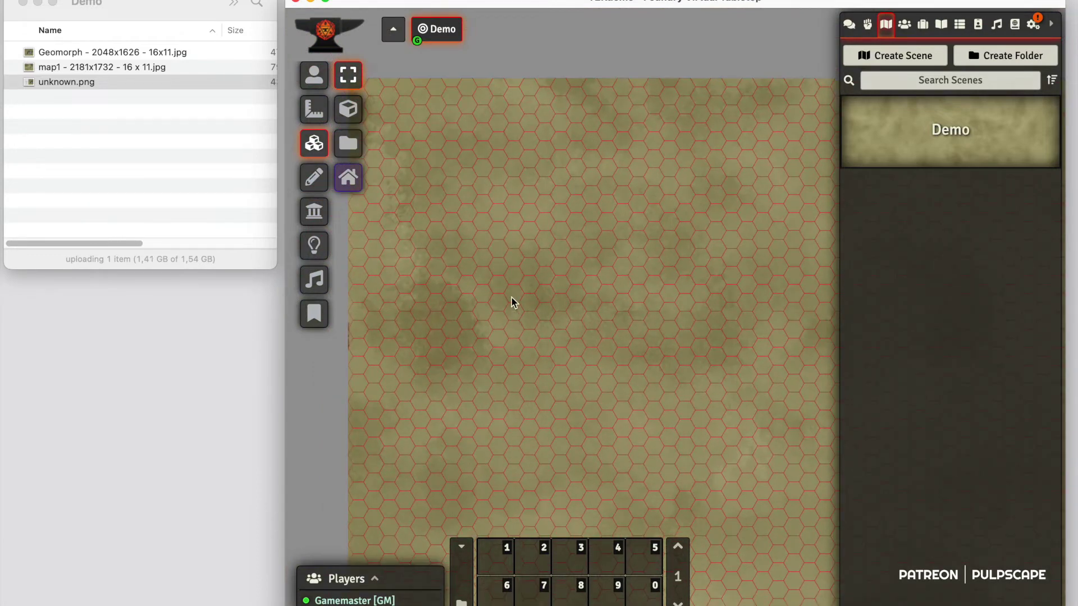
scroll(483, 253, up, 2)
click(564, 333)
drag(564, 332, 609, 368)
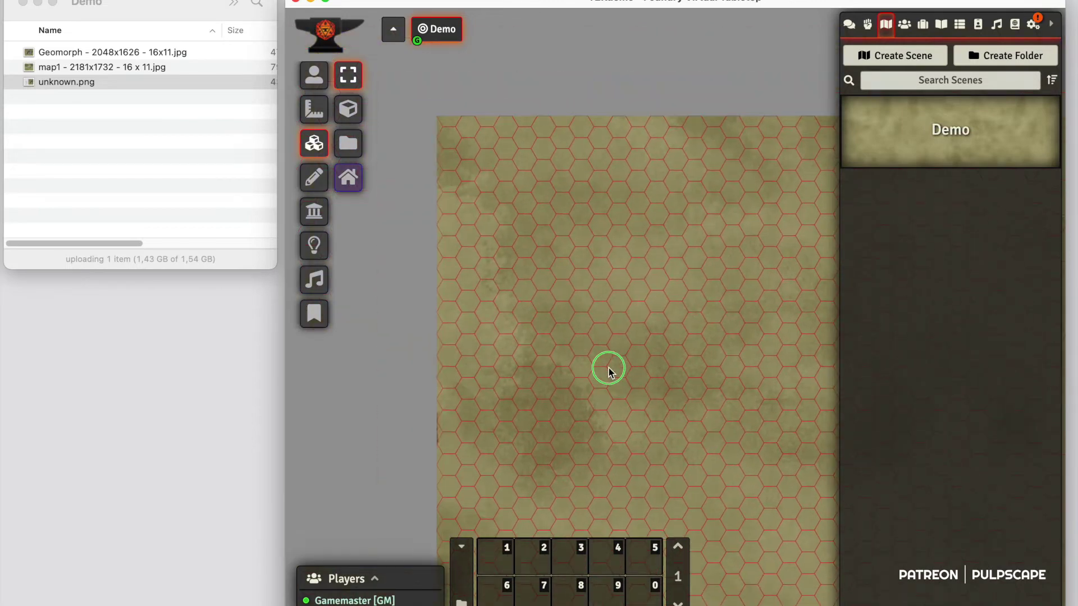
scroll(618, 260, up, 5)
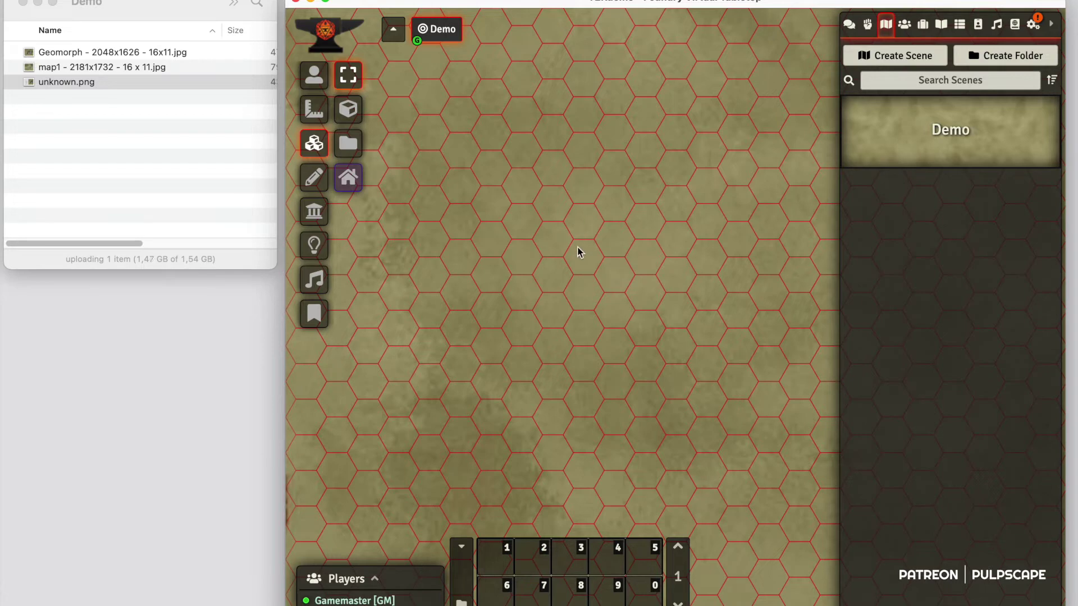
scroll(623, 320, down, 5)
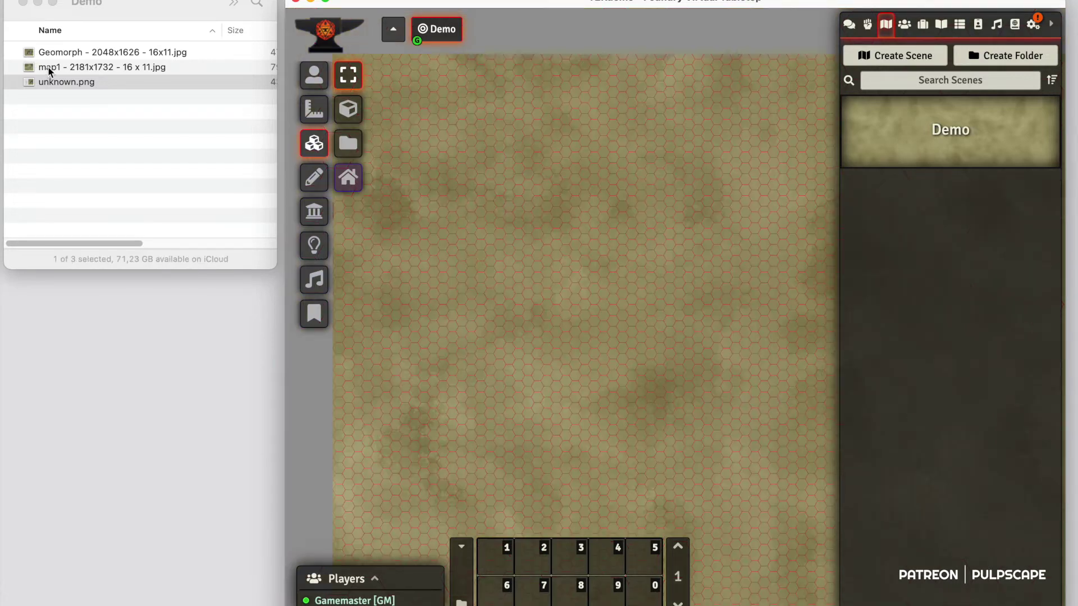
- Switch to Finder and preview the image file Geomorph - 2048x1626 - 16x11.jpg
click(57, 68)
click(59, 55)
key(space)
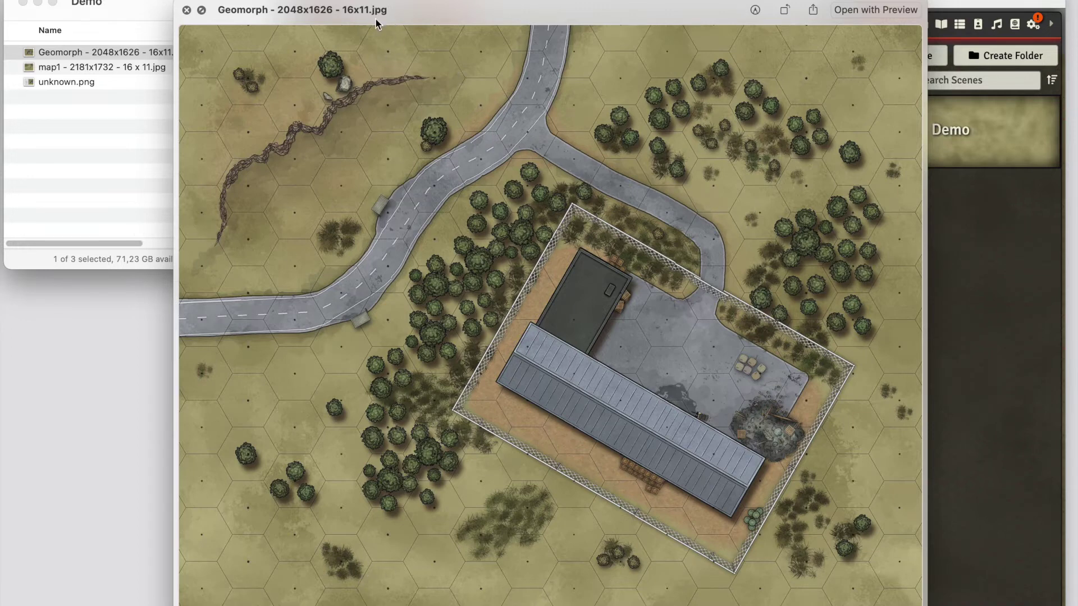
drag(424, 11, 419, 20)
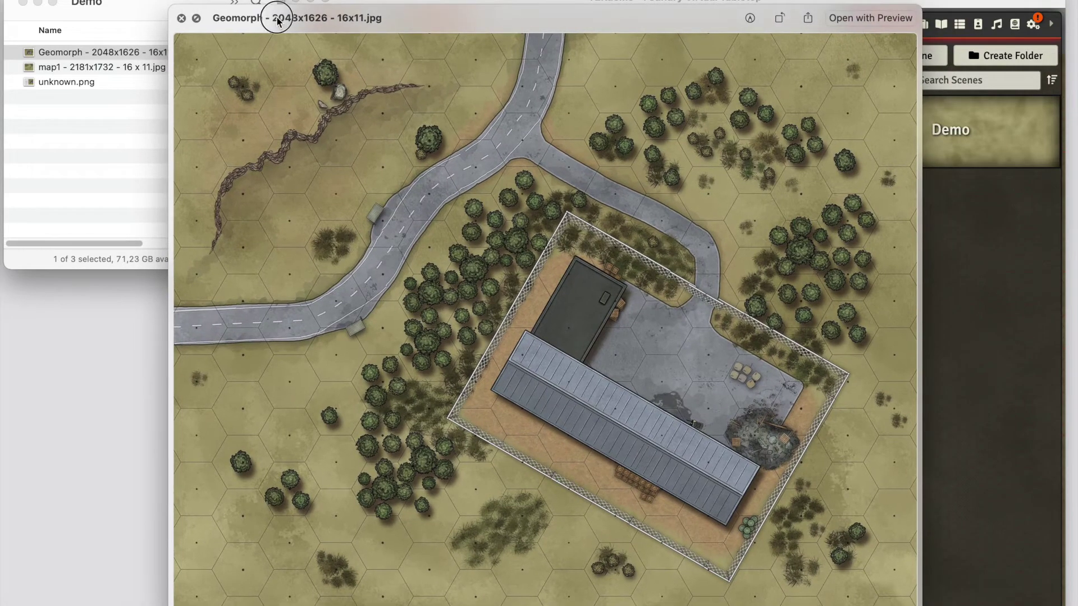
drag(353, 23, 340, 21)
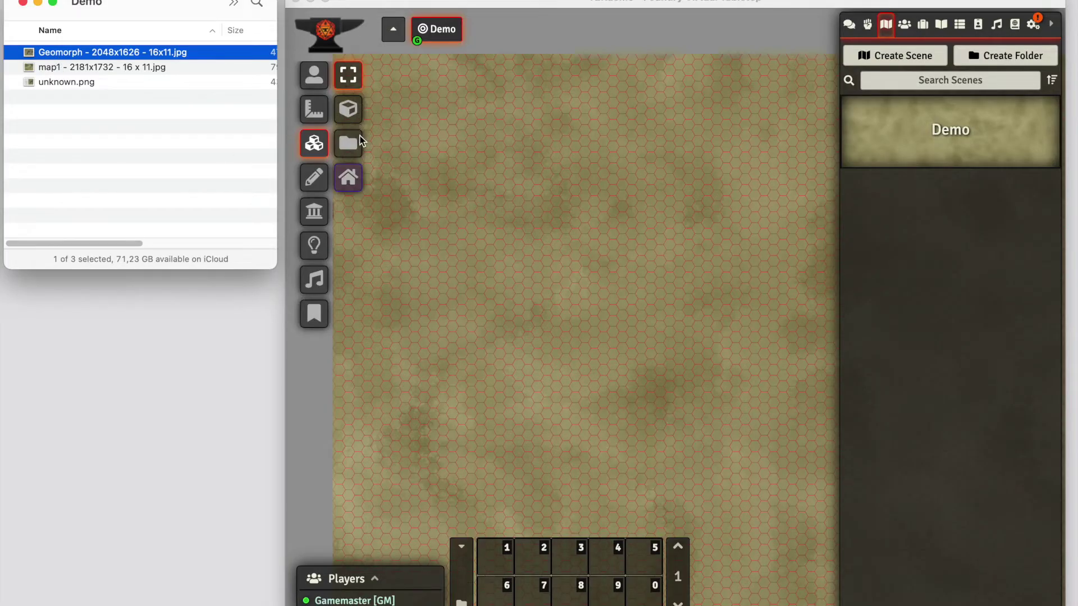
- Open the tile image browser in Foundry VTT and set the asset grid size to 57 pixels
click(351, 146)
click(766, 139)
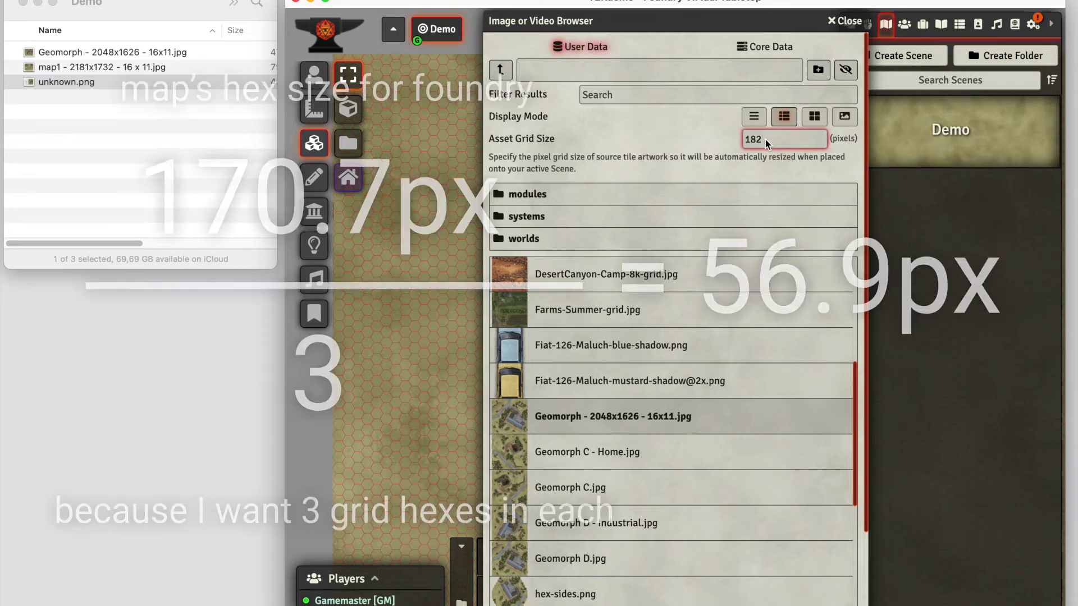
drag(766, 139, 714, 131)
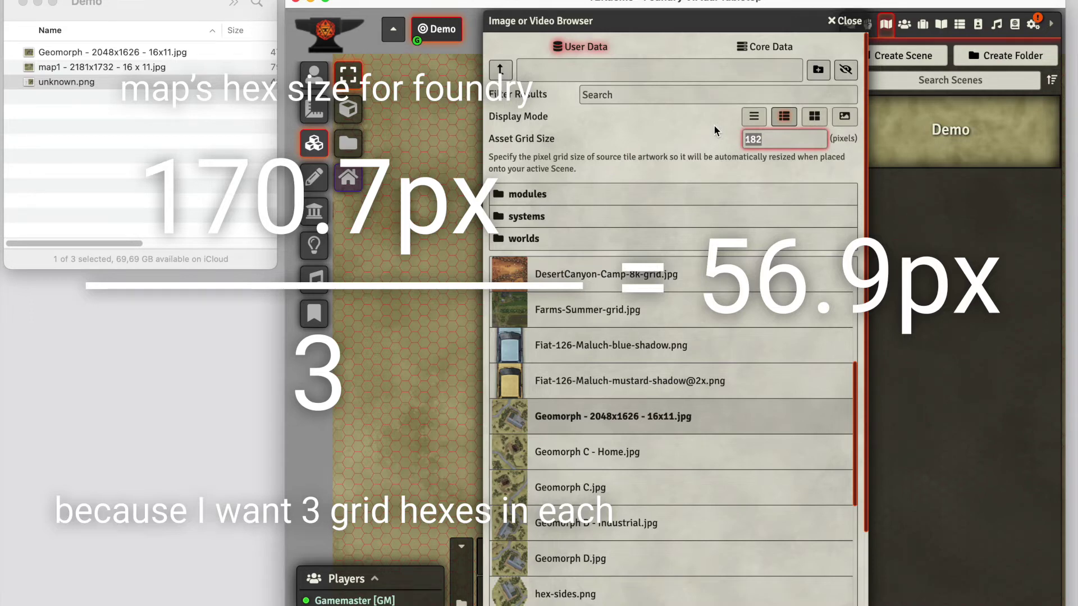
text(57)
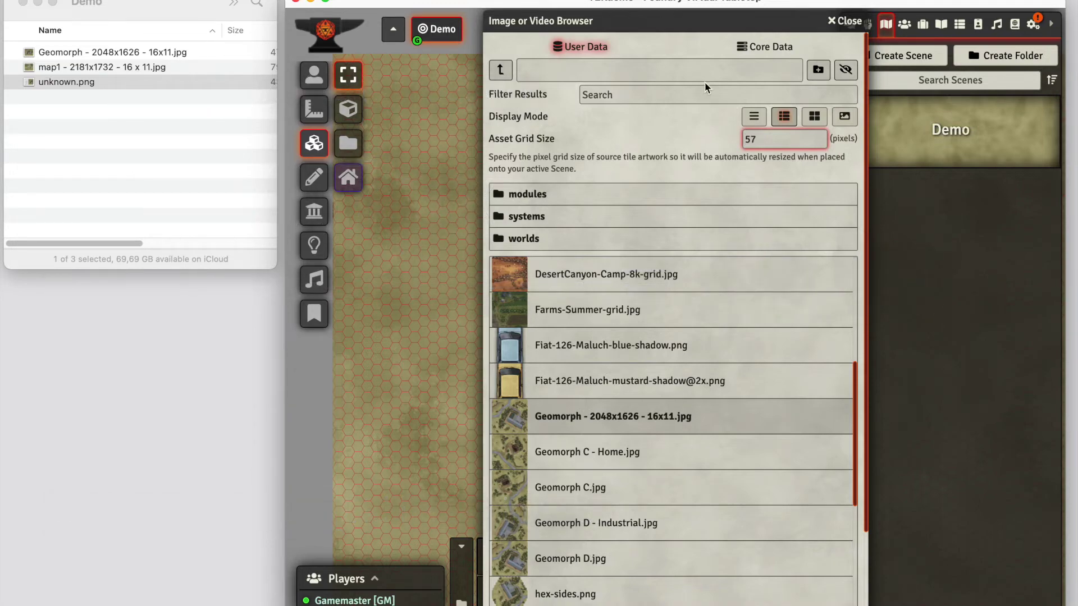
- Place Geomorph - 2048x1626 - 16x11.jpg from the image browser as a tile near the scene's upper-left corner
drag(612, 23, 808, 30)
scroll(457, 260, down, 5)
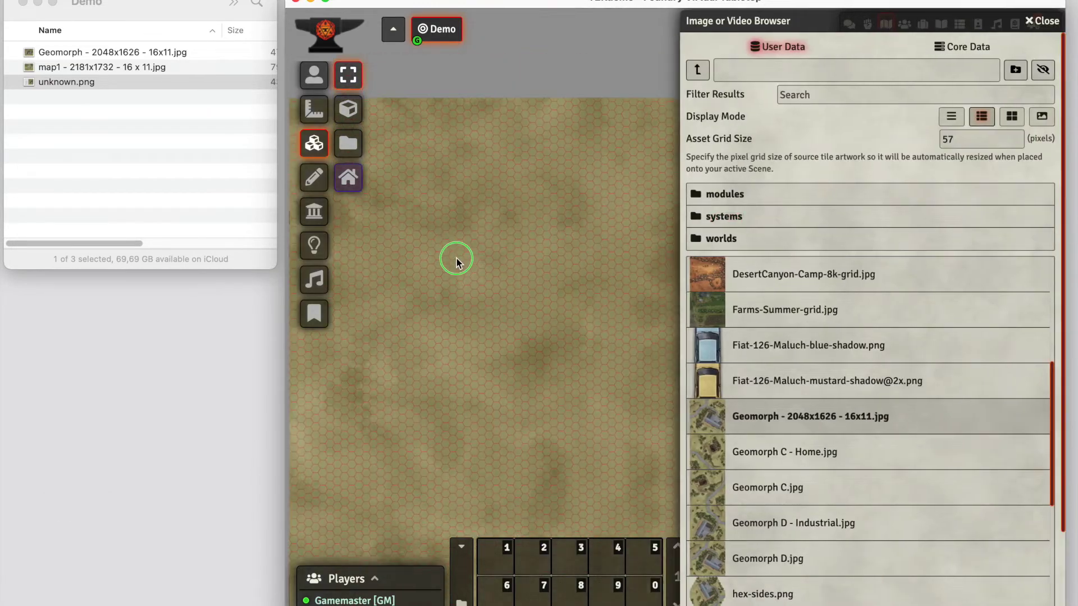
drag(457, 260, 312, 214)
drag(785, 424, 477, 264)
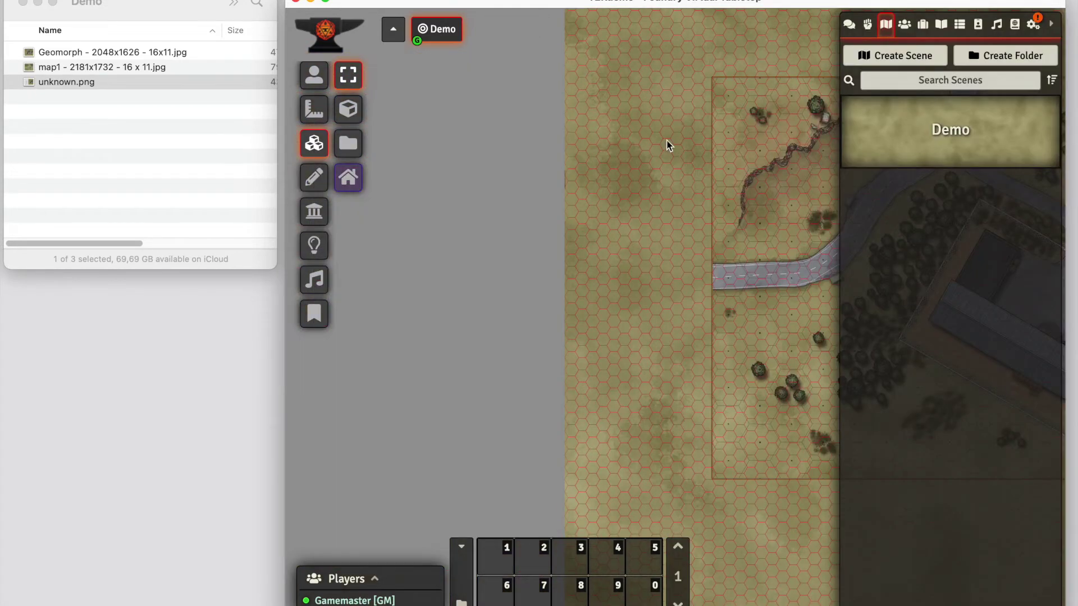
- Shift the geomorph tile slightly so the hex centre dot near its upper-left corner sits in the middle of a scene grid hex
drag(666, 140, 555, 153)
scroll(555, 152, up, 5)
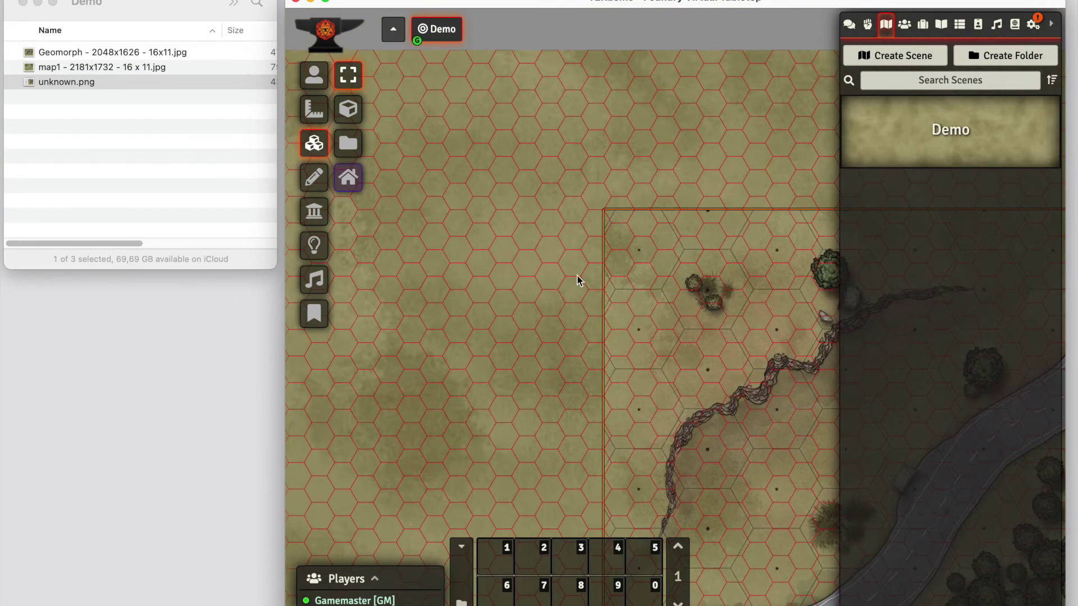
scroll(692, 299, up, 6)
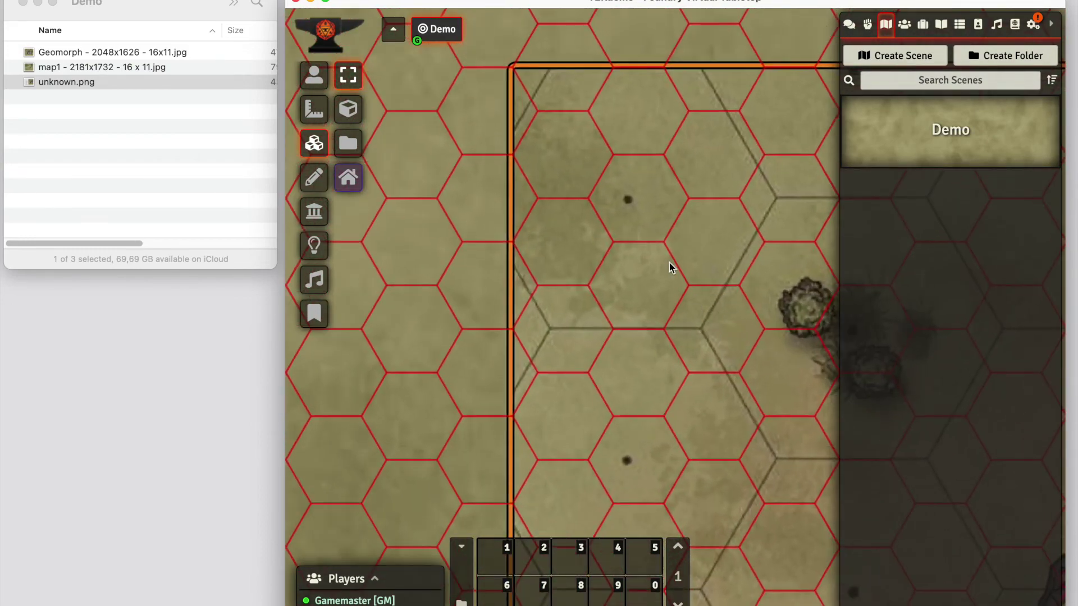
mouse_move(629, 201)
mouse_down()
mouse_move(665, 201)
mouse_move(640, 204)
mouse_up()
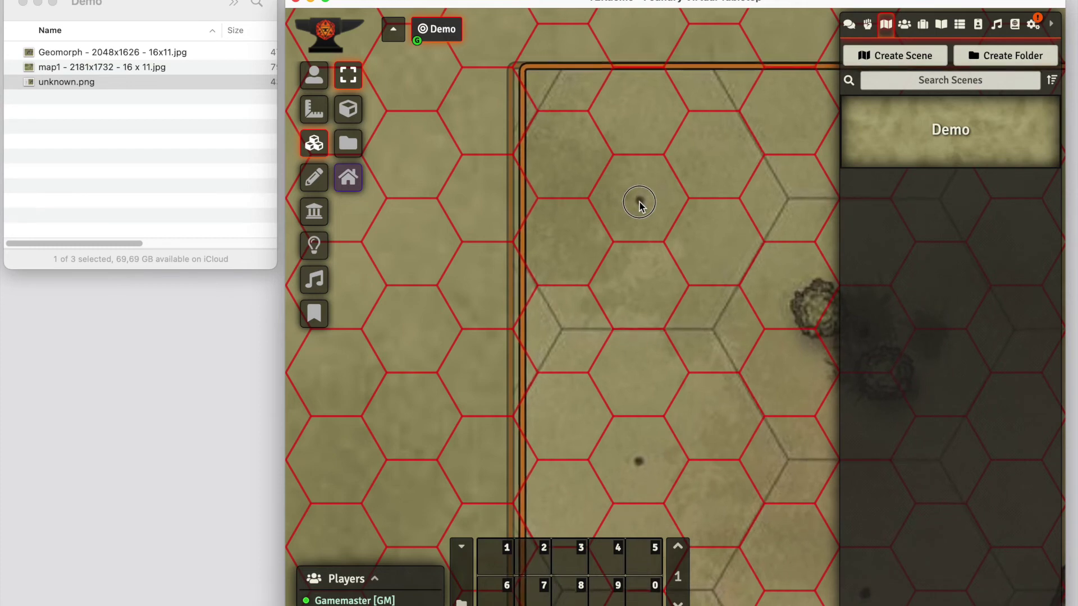
mouse_move(638, 200)
mouse_down()
mouse_move(627, 200)
mouse_move(640, 202)
mouse_up()
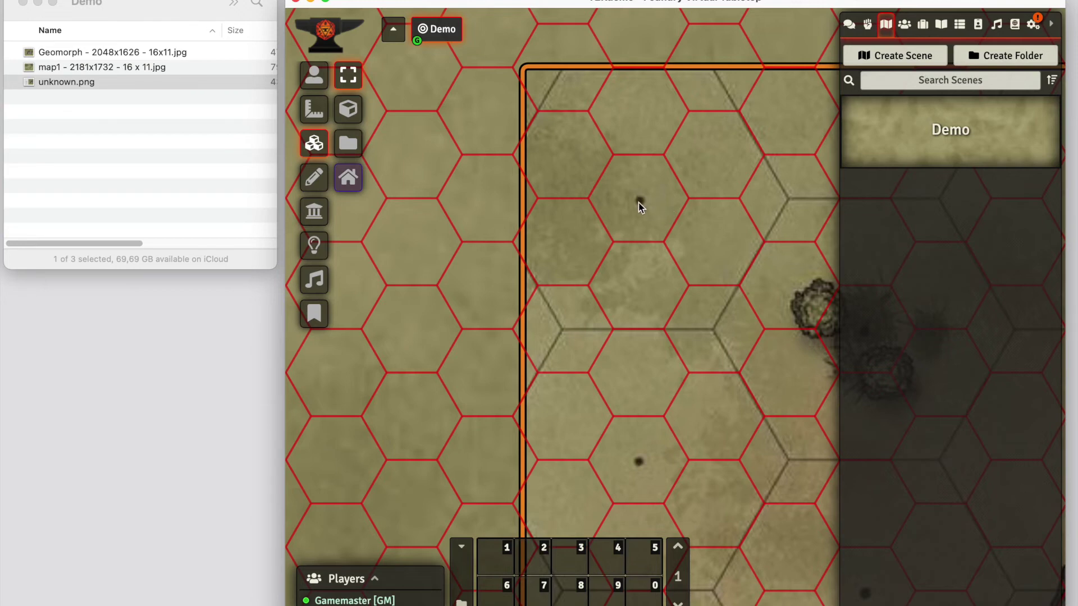
- Resize the geomorph tile slightly from its lower-right corner so its printed hexes line up with the scene grid
scroll(646, 213, down, 5)
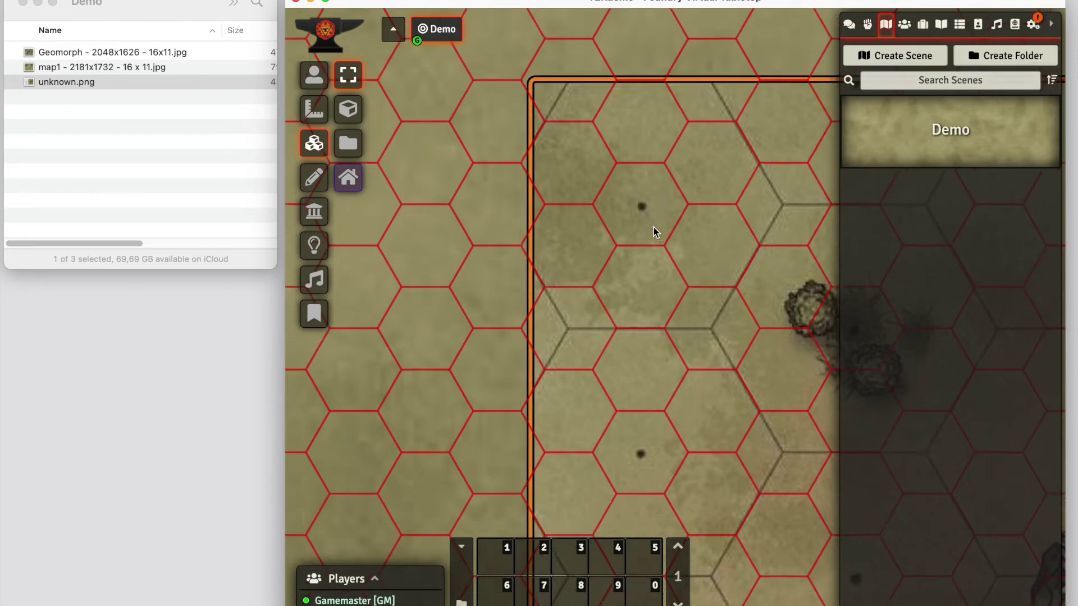
scroll(536, 348, down, 8)
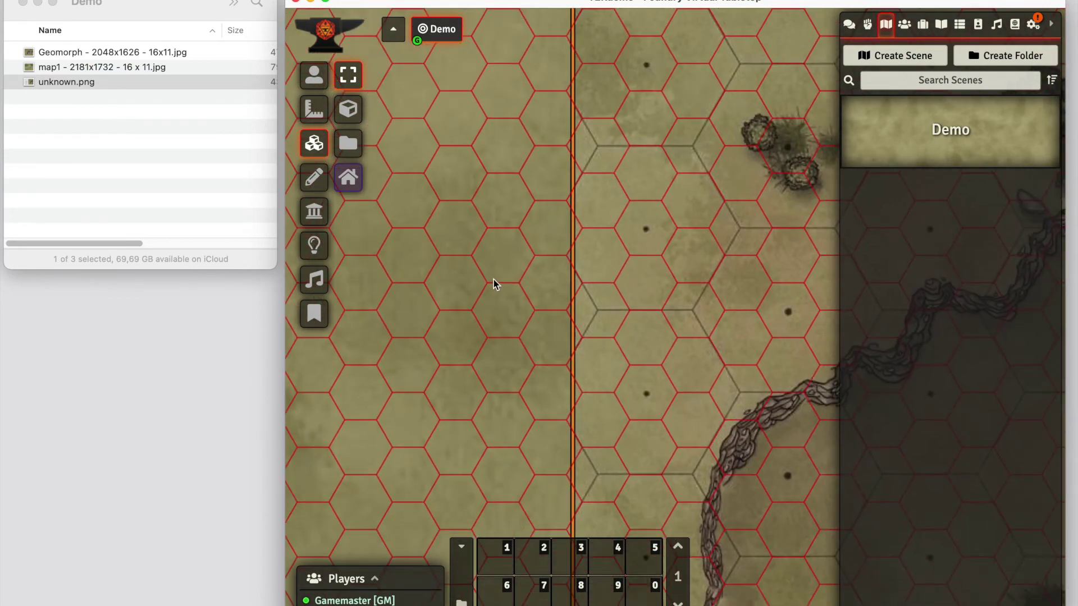
drag(540, 377, 461, 201)
scroll(504, 419, down, 8)
drag(502, 445, 426, 355)
drag(554, 400, 529, 361)
drag(633, 461, 487, 409)
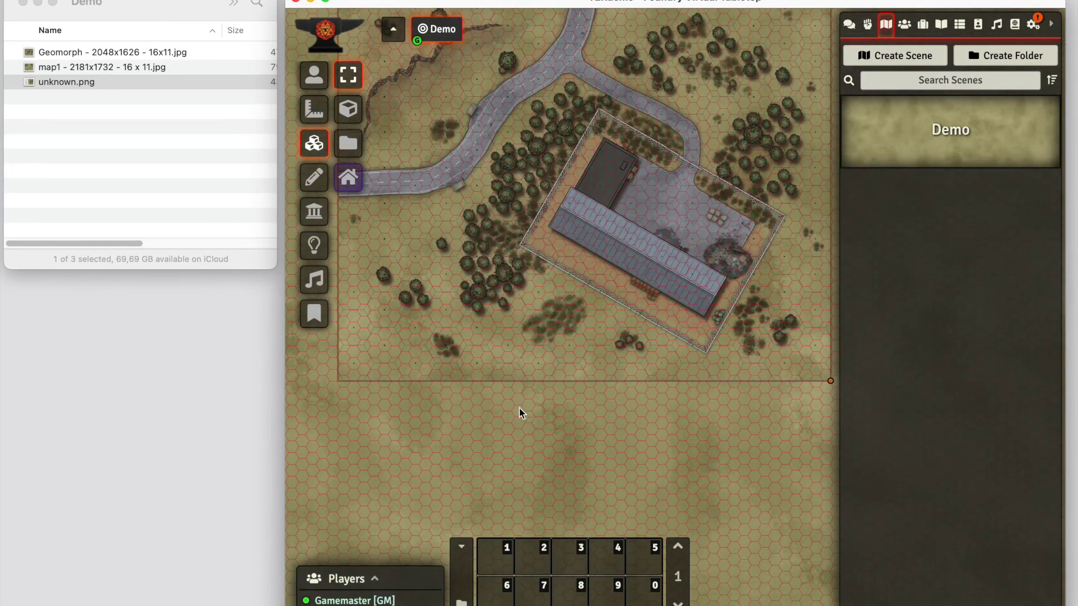
drag(666, 438, 445, 397)
scroll(547, 334, up, 12)
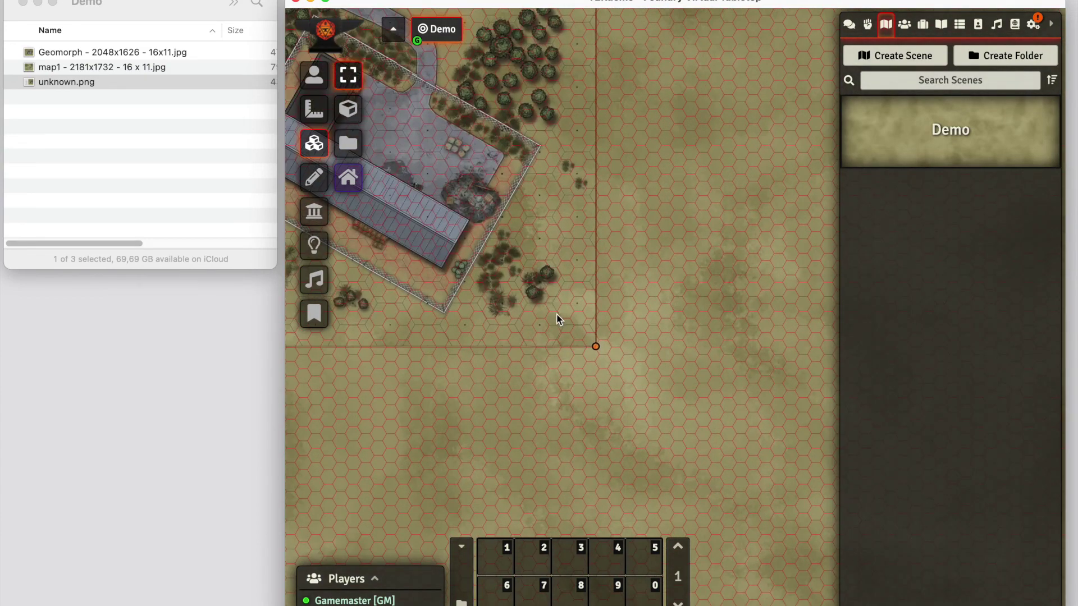
scroll(515, 361, up, 8)
drag(655, 393, 778, 337)
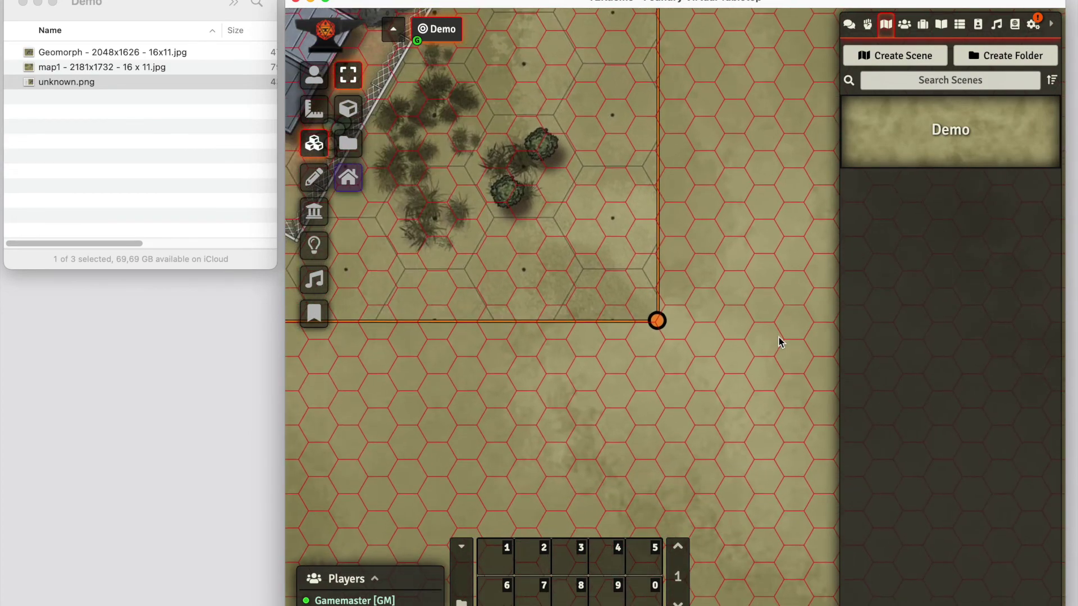
scroll(460, 243, up, 4)
scroll(514, 247, up, 11)
drag(666, 202, 747, 319)
scroll(717, 452, up, 3)
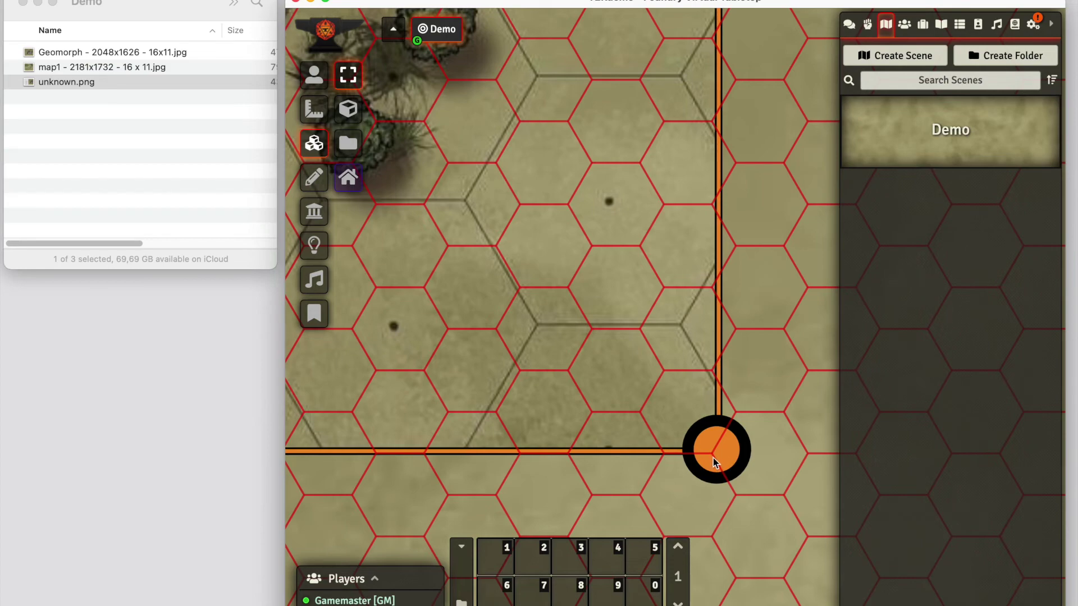
drag(715, 462, 858, 160)
drag(758, 239, 723, 248)
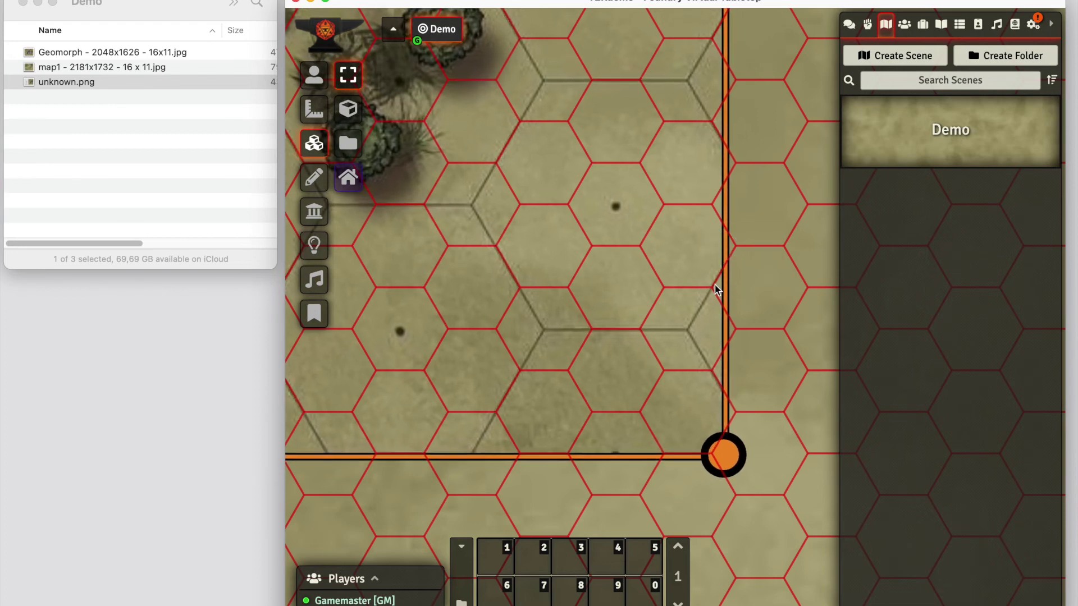
- Examine how the resized tile's hexes line up with the scene grid across the map and near its upper-left corner
scroll(638, 326, down, 5)
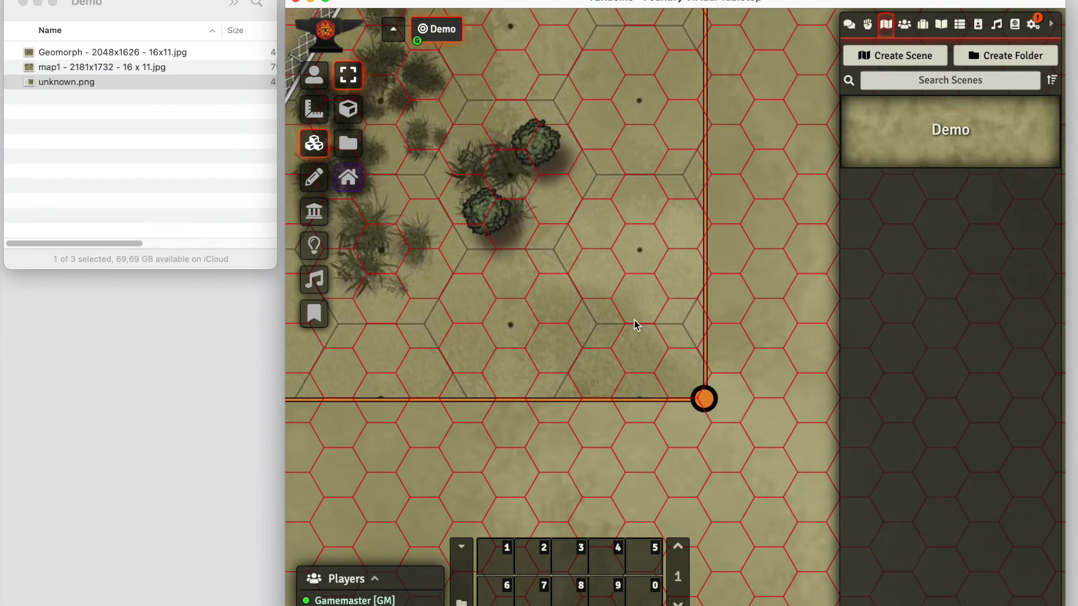
scroll(634, 324, down, 6)
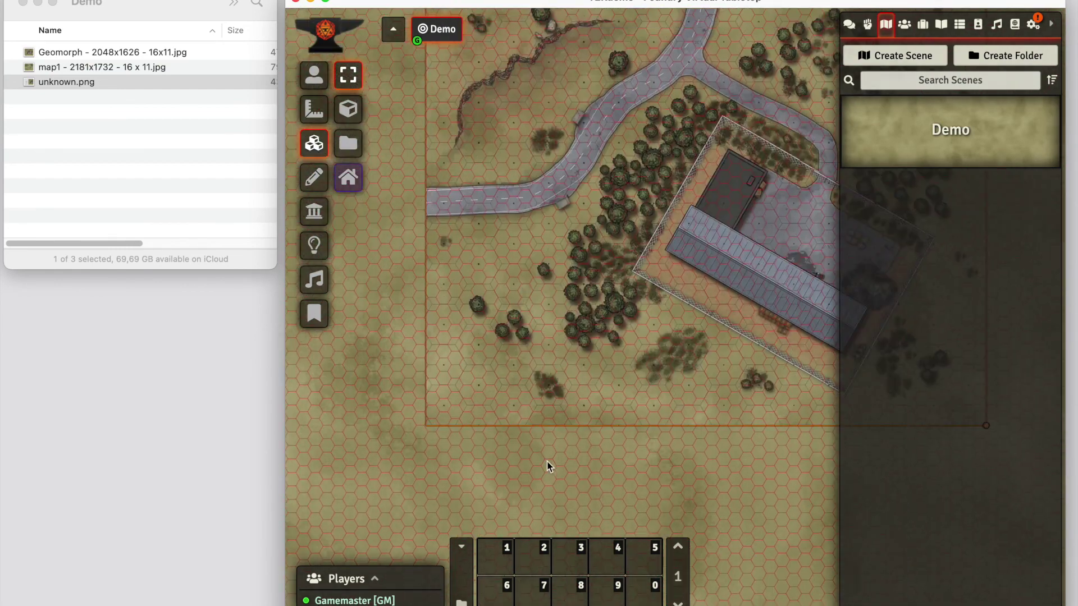
drag(423, 292, 456, 349)
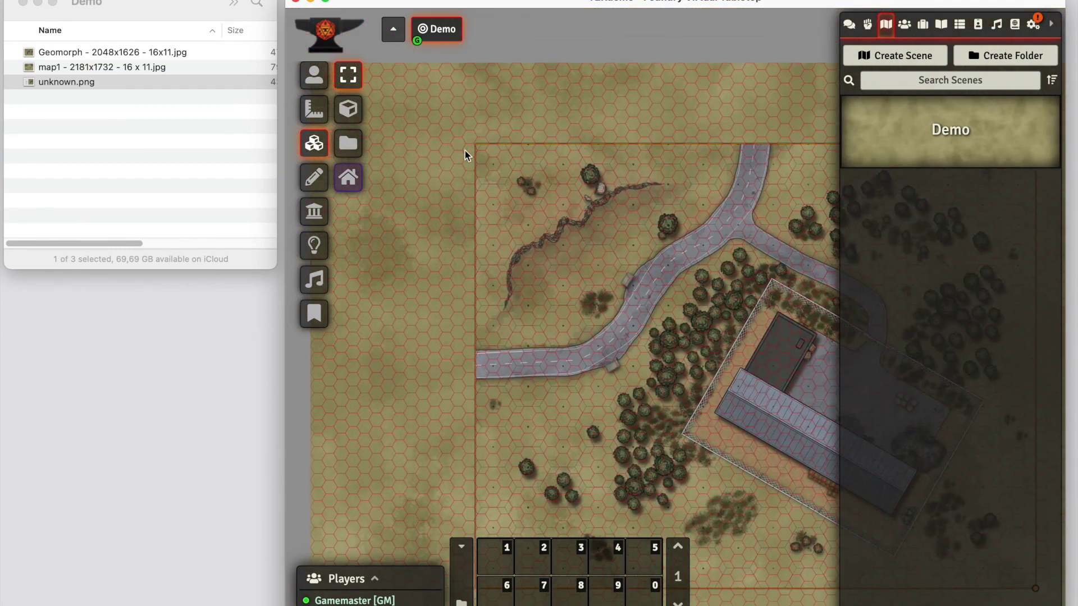
scroll(467, 160, up, 7)
drag(529, 46, 653, 135)
scroll(487, 138, up, 7)
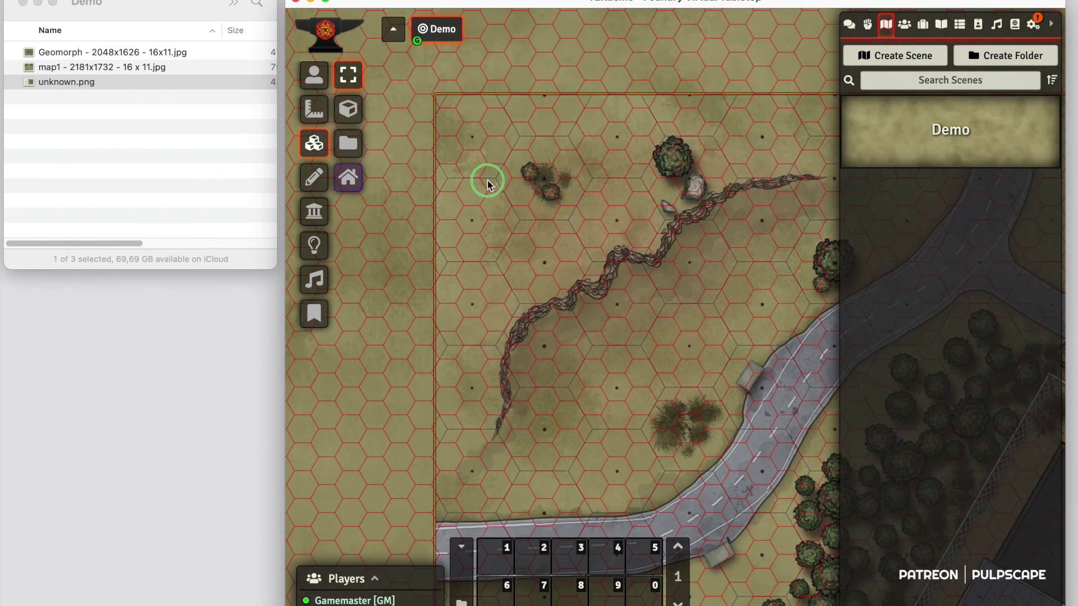
scroll(487, 180, up, 3)
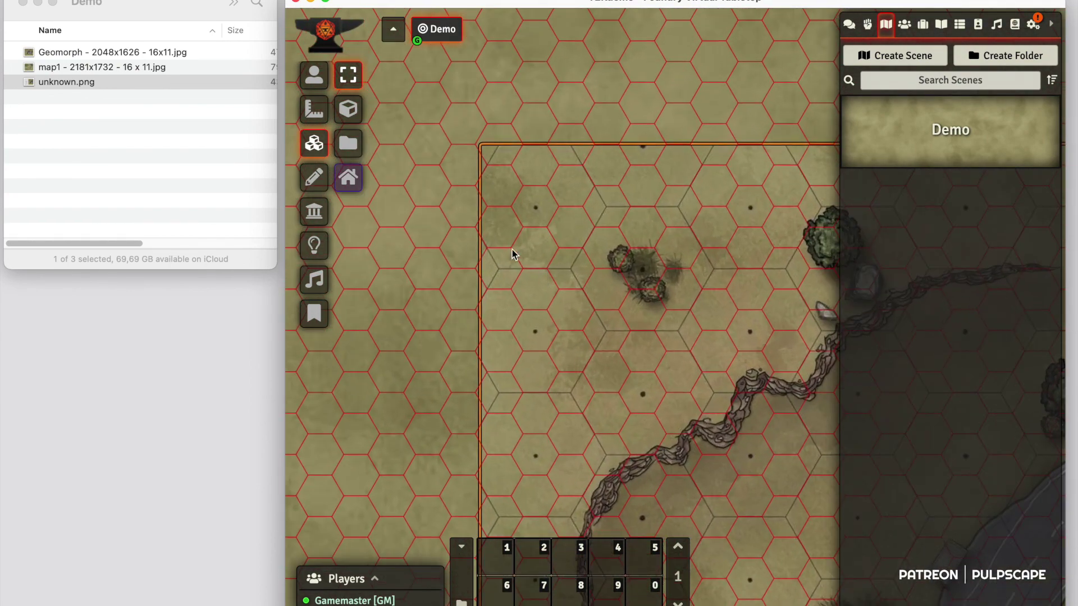
- Lock the geomorph tile in place on the scene
scroll(548, 275, down, 4)
drag(737, 194, 396, 177)
drag(690, 183, 441, 210)
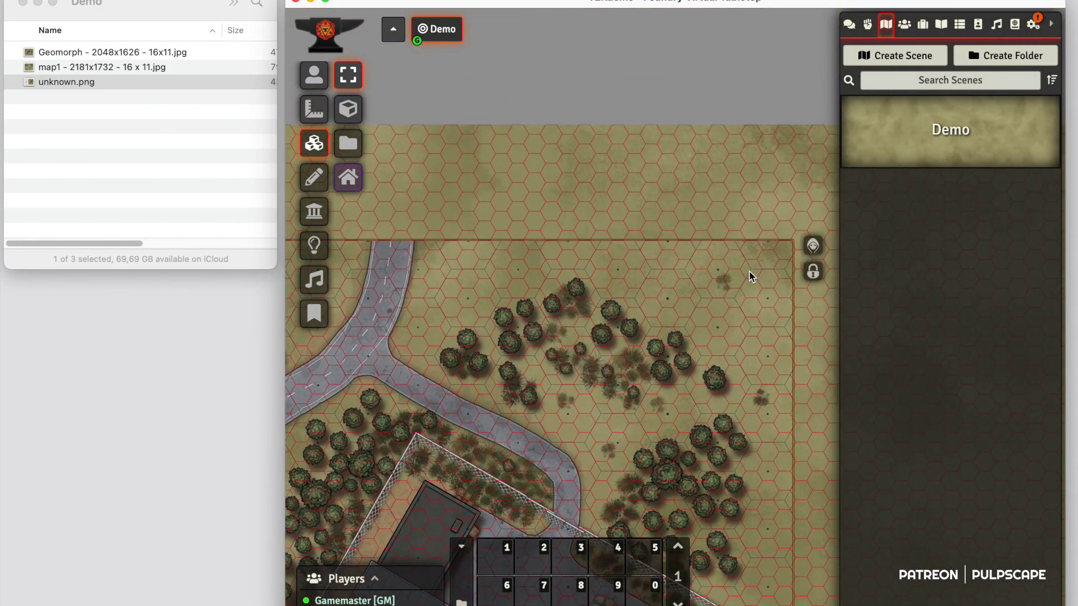
scroll(565, 223, down, 5)
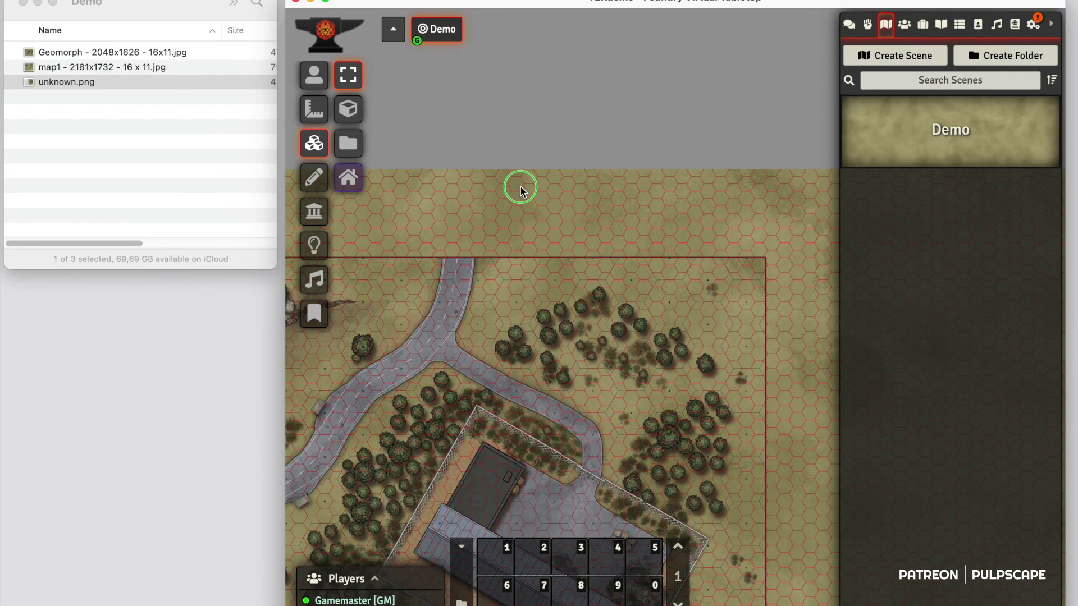